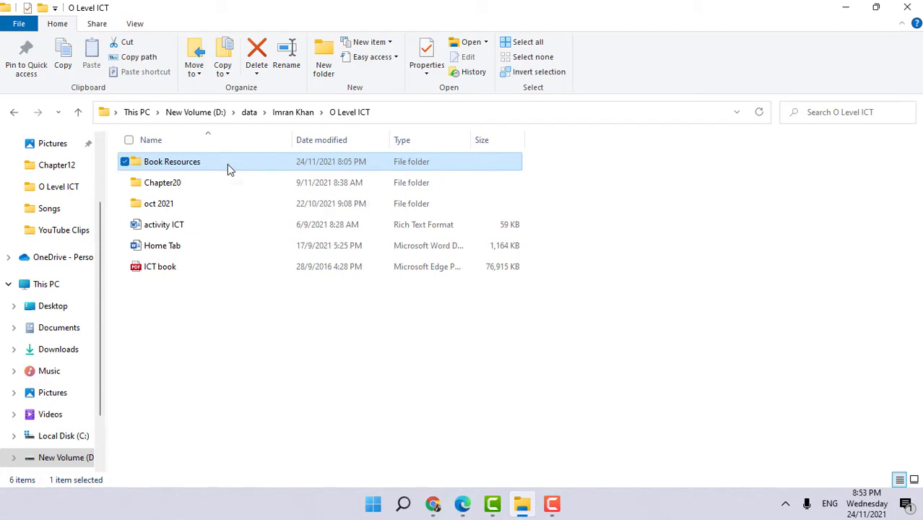
- Browse into Book Resources > Chapter Source Files > Chapter12 and inspect the documents and images it contains
{"action": "double_click", "coordinate": [228, 168]}
{"action": "double_click", "coordinate": [186, 171]}
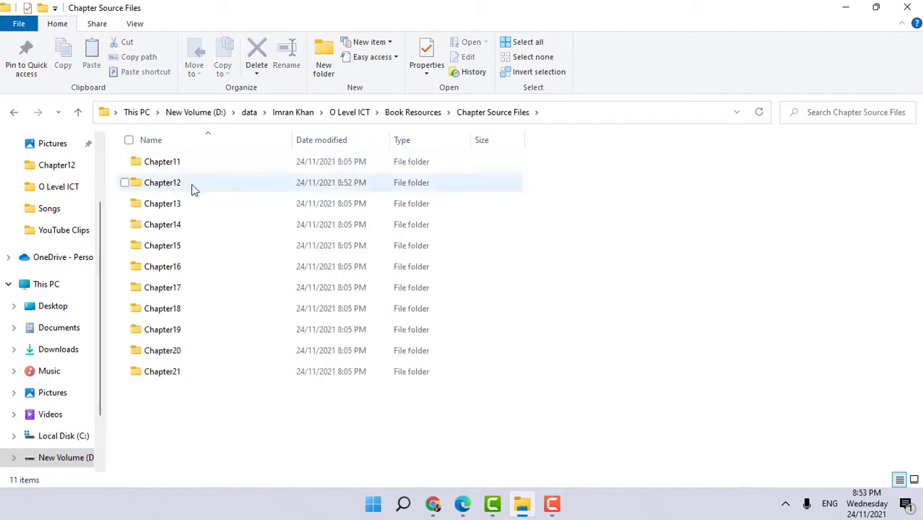
{"action": "double_click", "coordinate": [193, 188]}
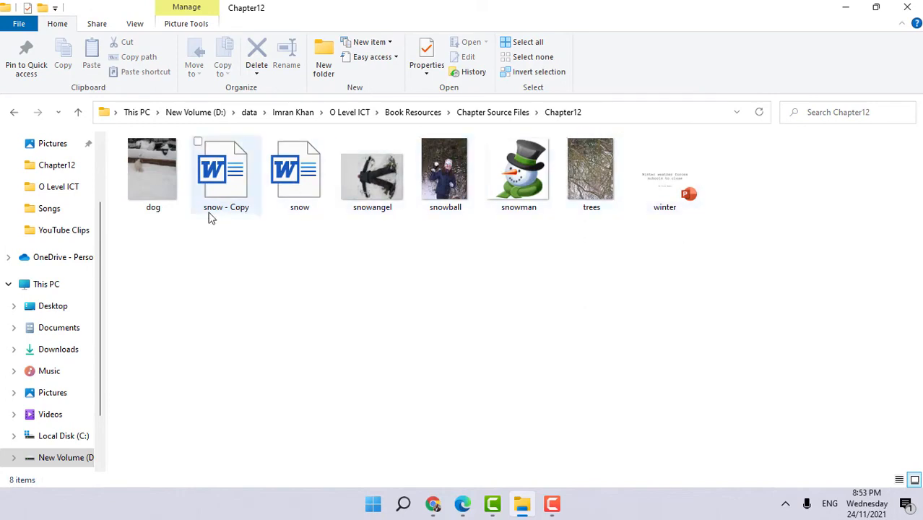
{"action": "left_click_drag", "start_coordinate": [165, 246], "coordinate": [746, 190]}
{"action": "left_click", "coordinate": [565, 270]}
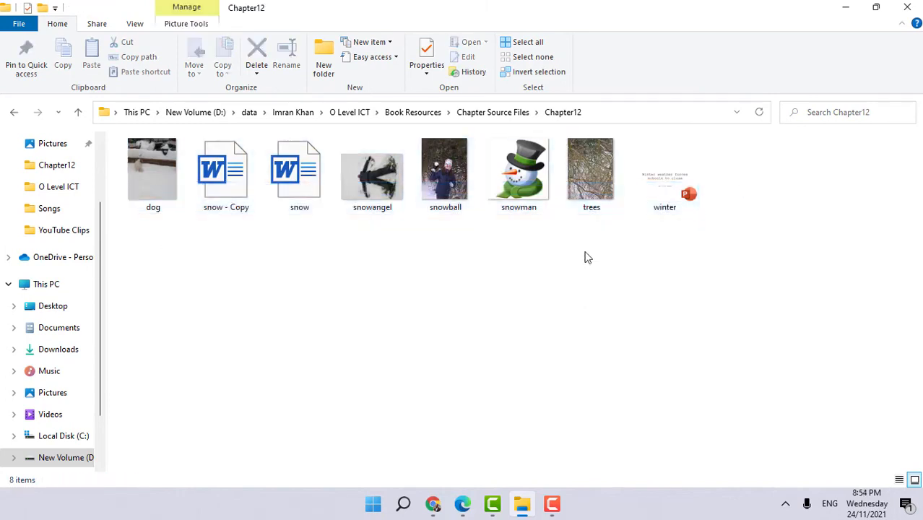
{"action": "left_click", "coordinate": [303, 180]}
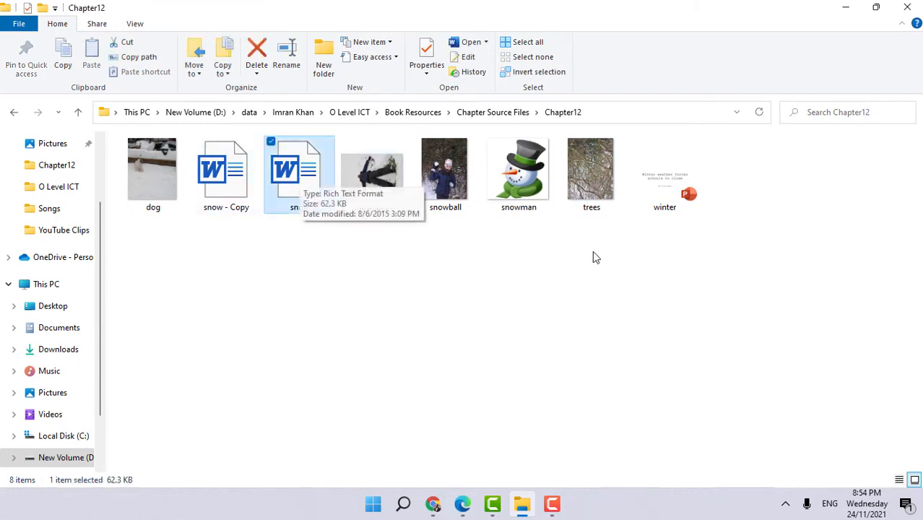
{"action": "left_click", "coordinate": [442, 253]}
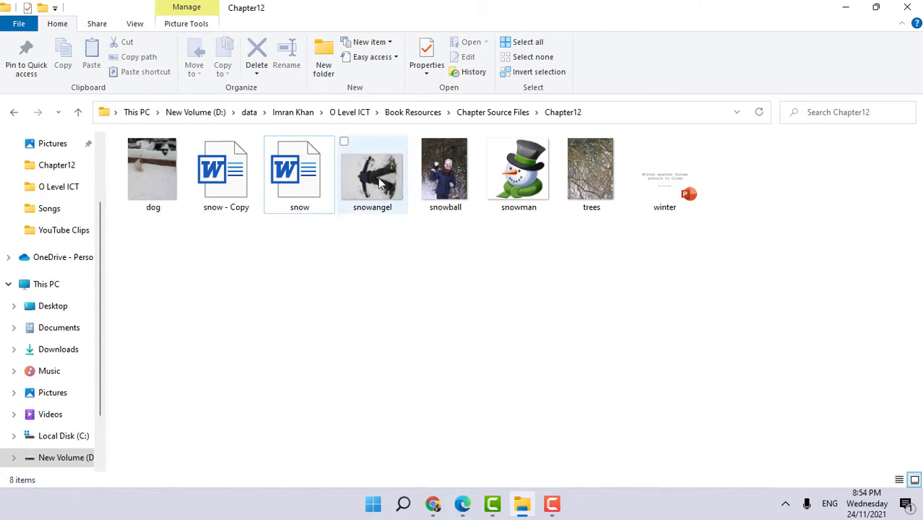
{"action": "left_click", "coordinate": [445, 174]}
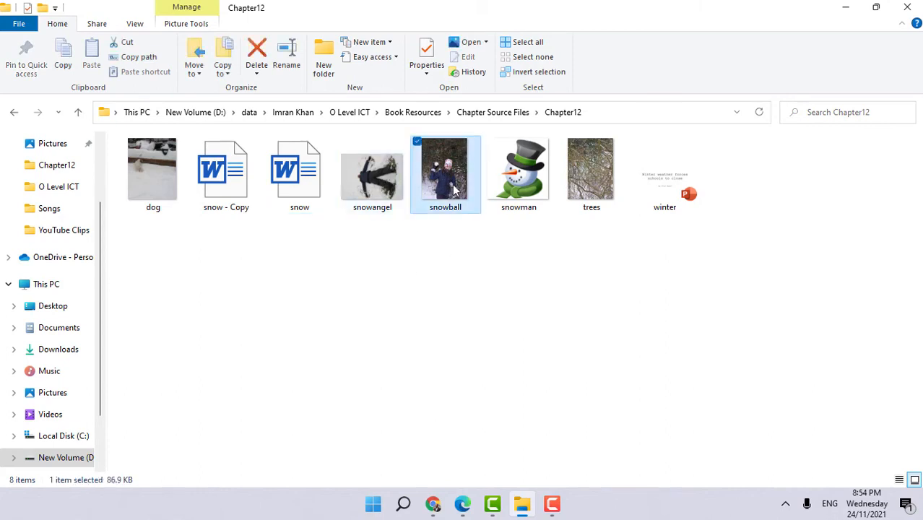
{"action": "left_click", "coordinate": [514, 171]}
{"action": "left_click", "coordinate": [602, 185]}
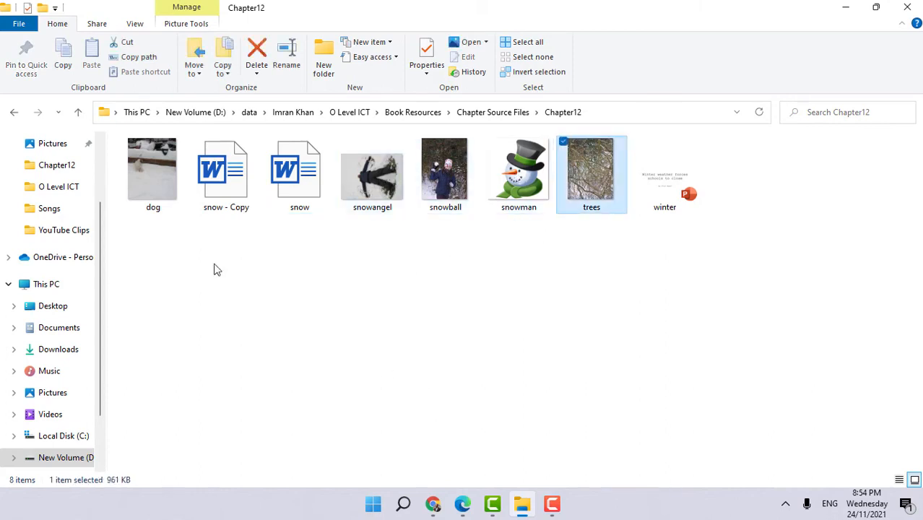
{"action": "left_click", "coordinate": [431, 280]}
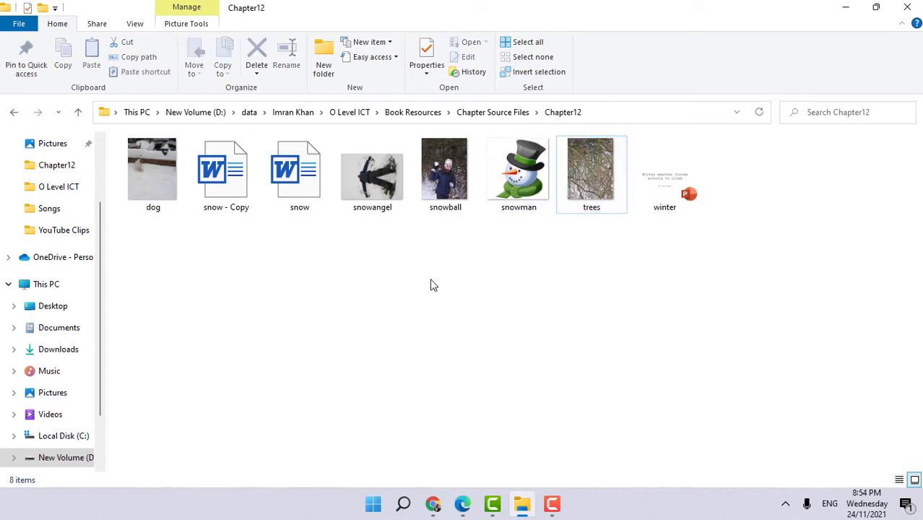
- Open the snow document in Word and start Save As in the Desktop location
{"action": "double_click", "coordinate": [300, 190]}
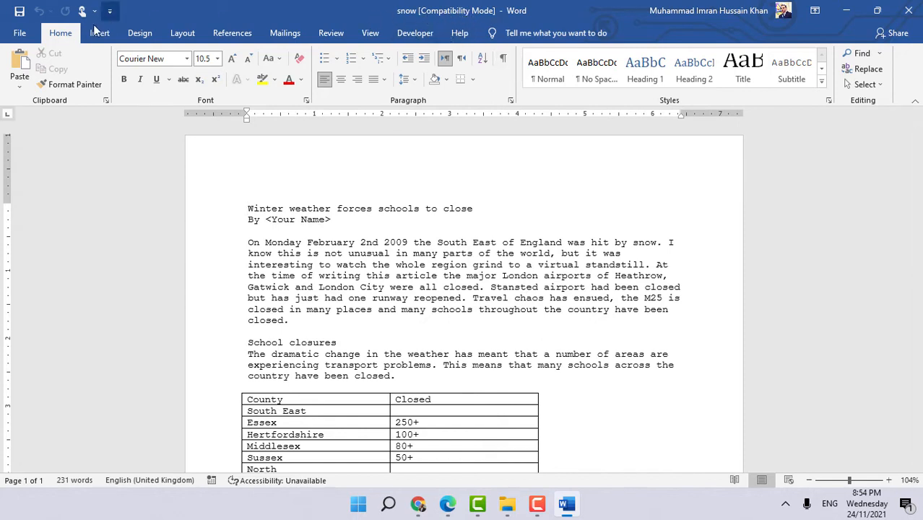
{"action": "left_click", "coordinate": [20, 34]}
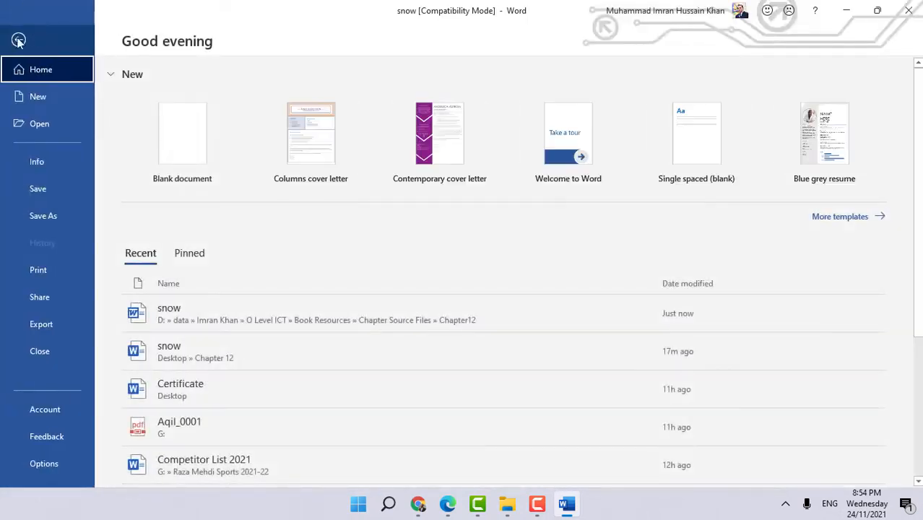
{"action": "left_click", "coordinate": [40, 217]}
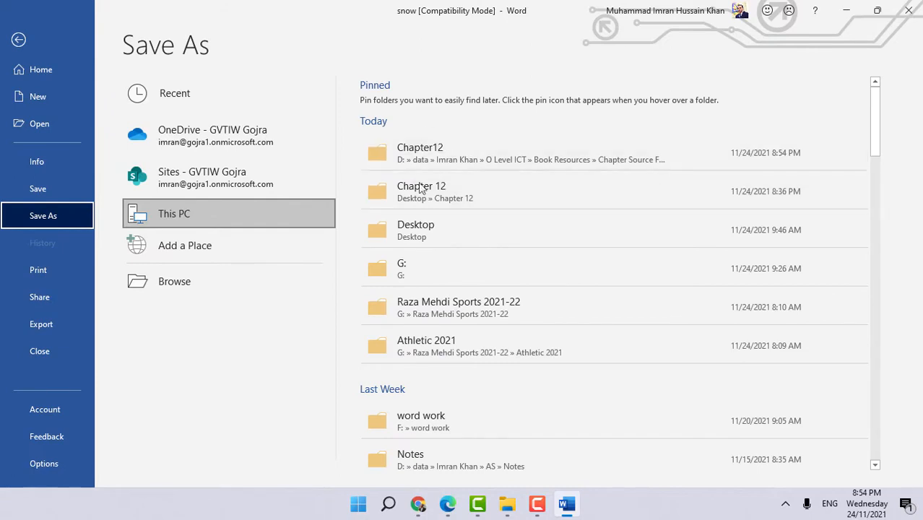
{"action": "left_click", "coordinate": [438, 239]}
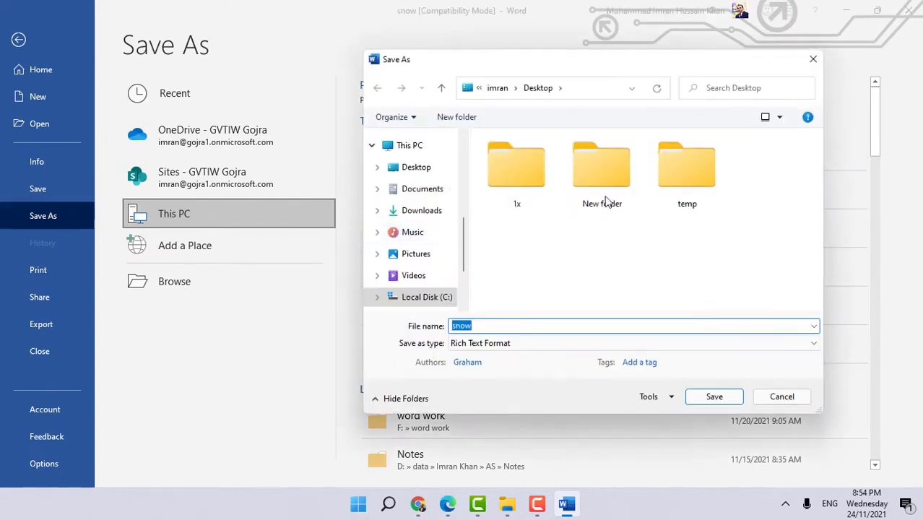
- Create a new Desktop folder named Chapter 12 and open it in the Save As dialog
{"action": "left_click", "coordinate": [457, 117]}
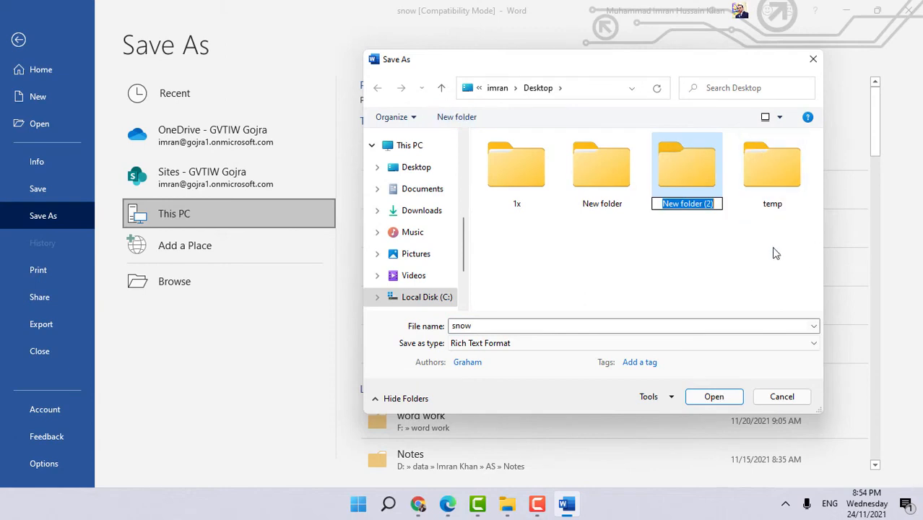
{"action": "type", "text": "Chapter 21"}
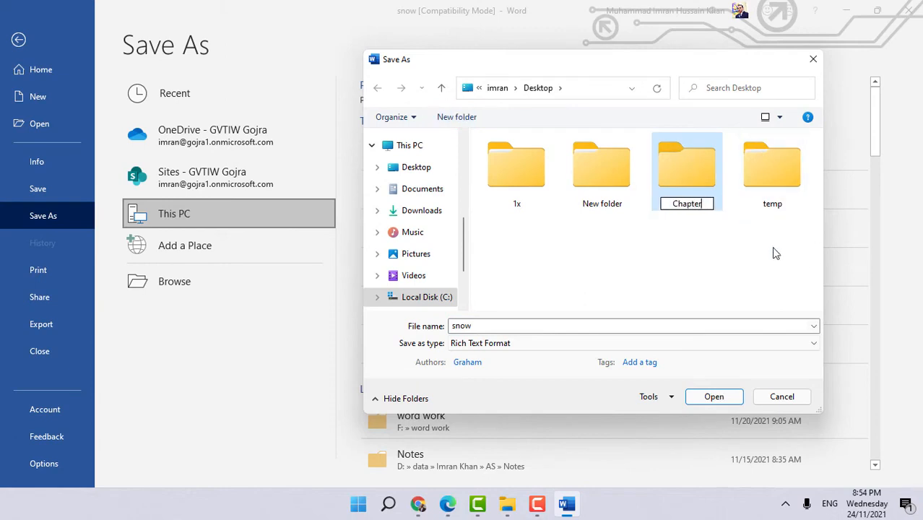
{"action": "key", "text": "BackSpace"}
{"action": "key", "text": "BackSpace"}
{"action": "type", "text": "12"}
{"action": "key", "text": "Return"}
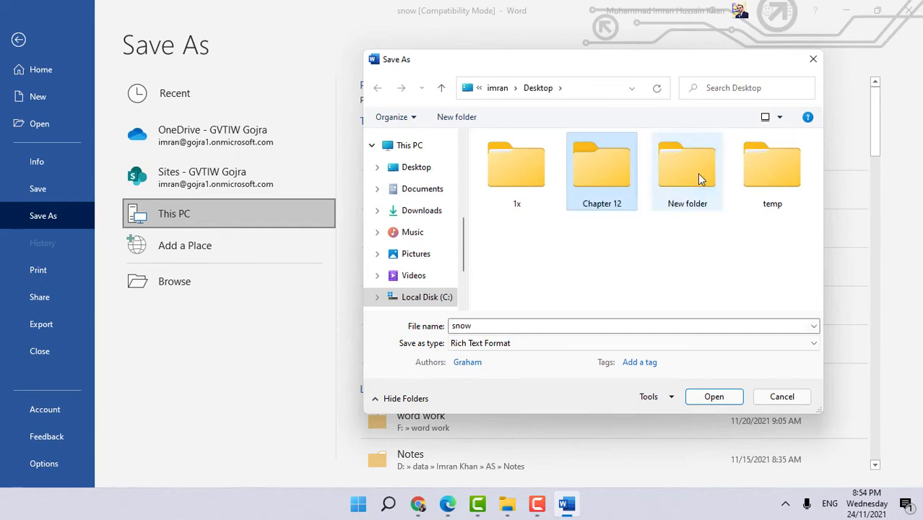
{"action": "double_click", "coordinate": [607, 178]}
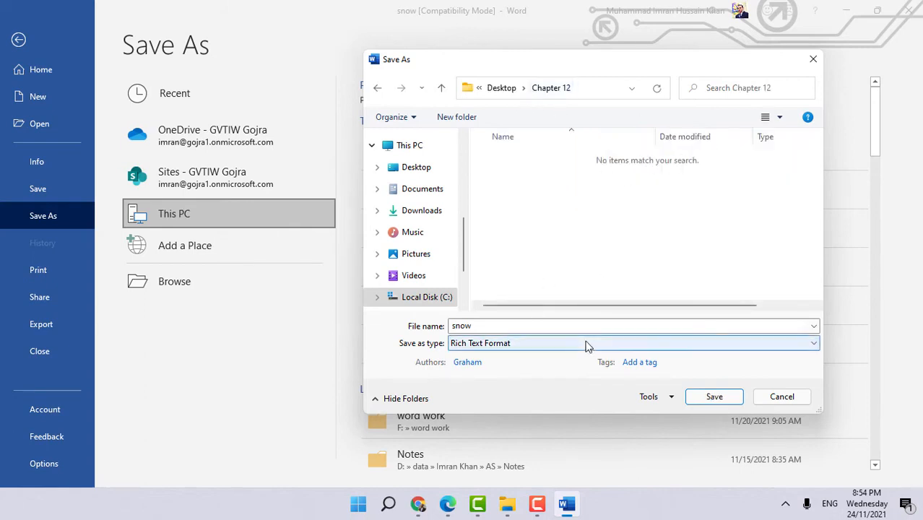
- Save the file as snow in Word Document format, accepting the upgrade to the newest format
{"action": "left_click", "coordinate": [483, 345]}
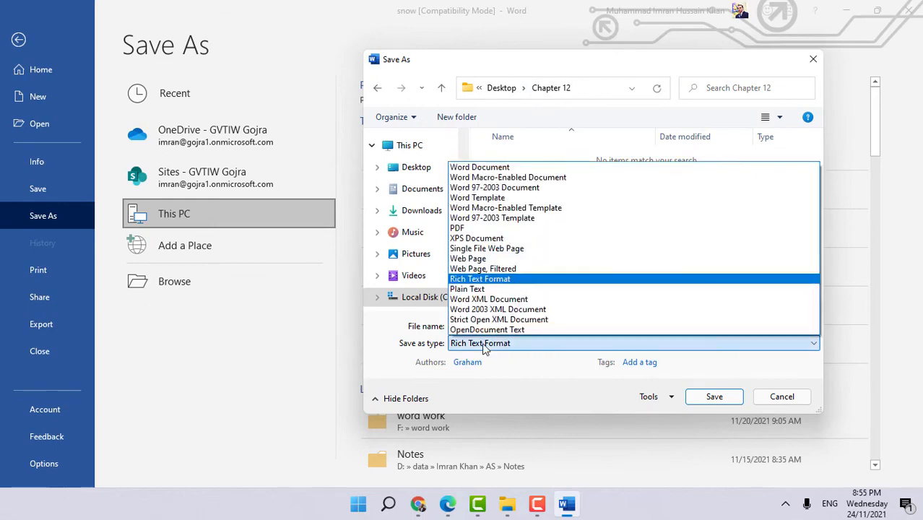
{"action": "left_click", "coordinate": [635, 170]}
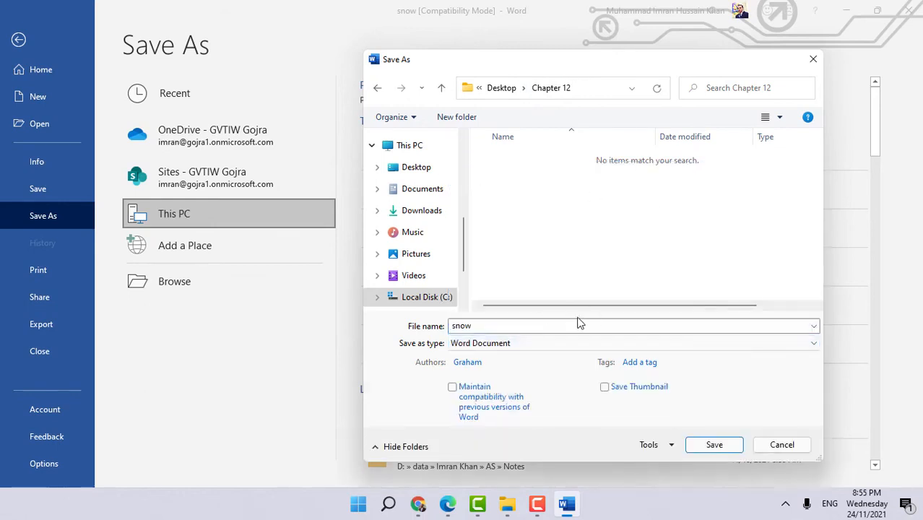
{"action": "left_click", "coordinate": [714, 444]}
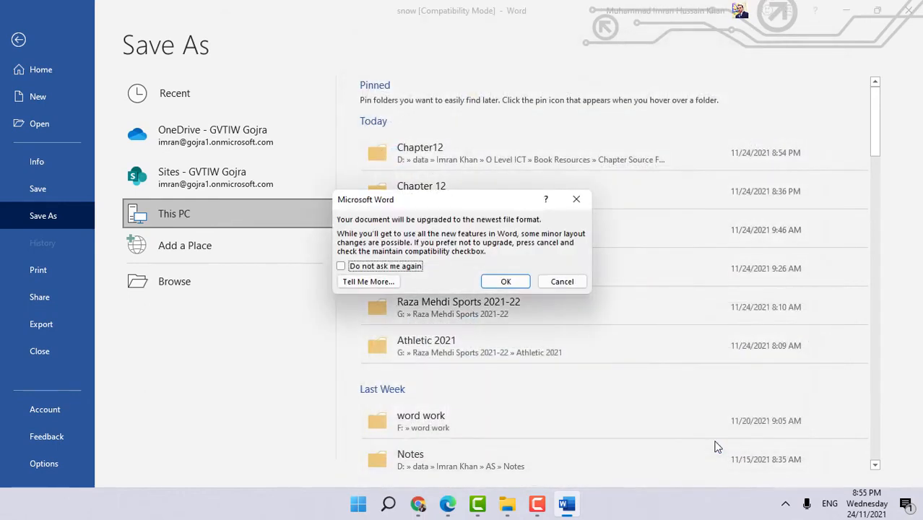
{"action": "left_click", "coordinate": [506, 282]}
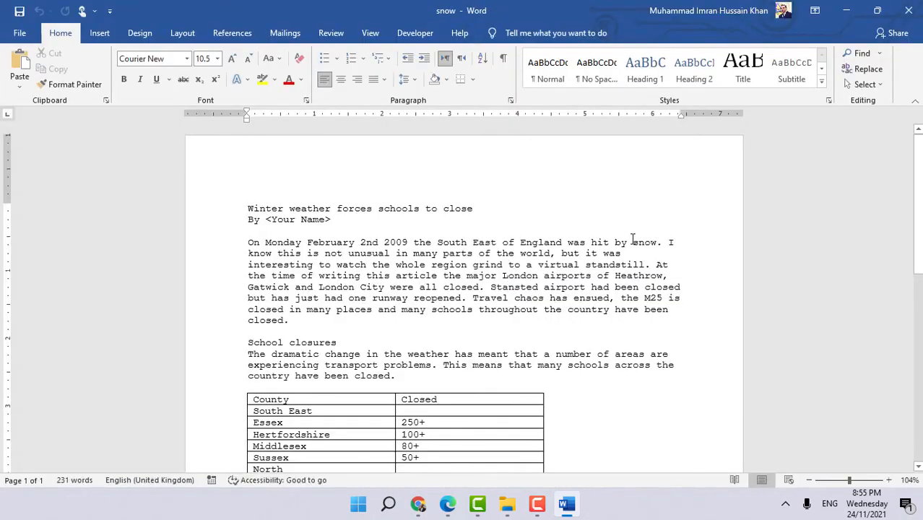
- Add a new empty line after the last paragraph at the end of the document
{"action": "scroll", "coordinate": [633, 233], "scroll_direction": "down", "scroll_amount": 1}
{"action": "scroll", "coordinate": [632, 239], "scroll_direction": "down", "scroll_amount": 12}
{"action": "left_click", "coordinate": [506, 284]}
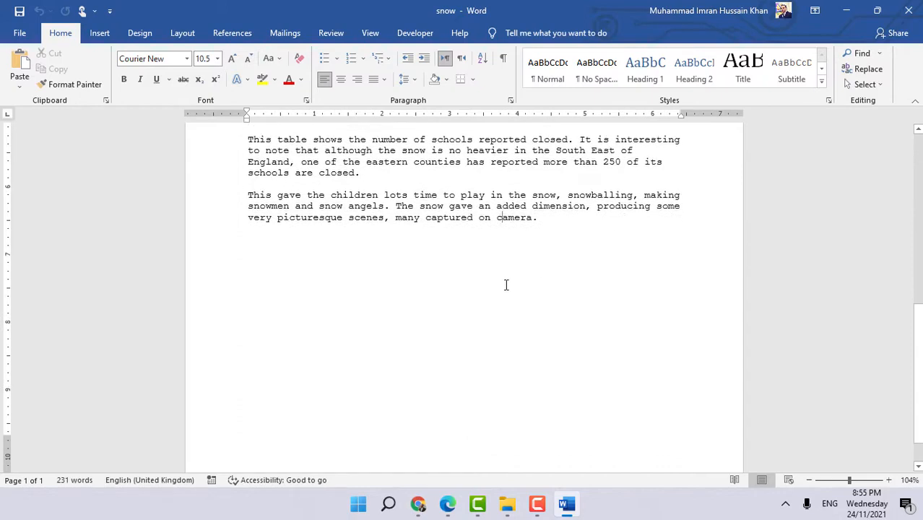
{"action": "left_click", "coordinate": [588, 230]}
{"action": "key", "text": "Return"}
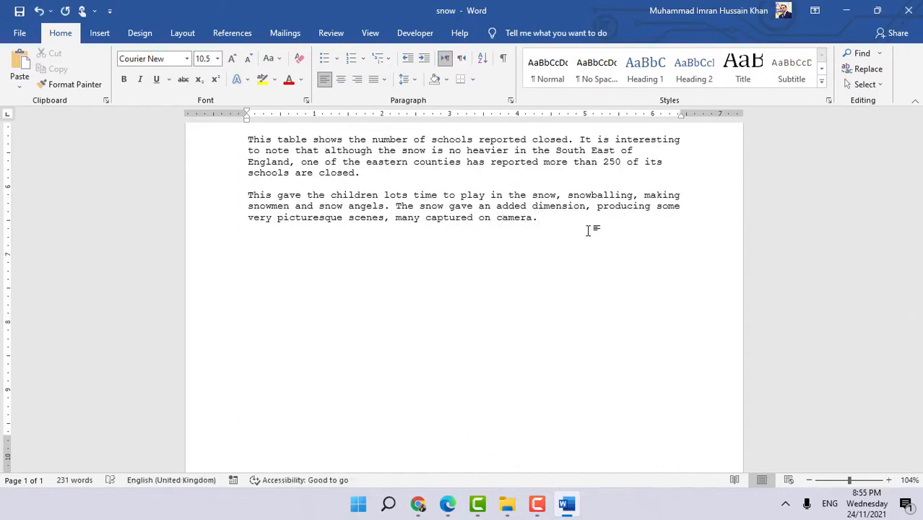
- Read Task 12a and the Import an online image instructions in the ICT book PDF
{"action": "left_click", "coordinate": [447, 503]}
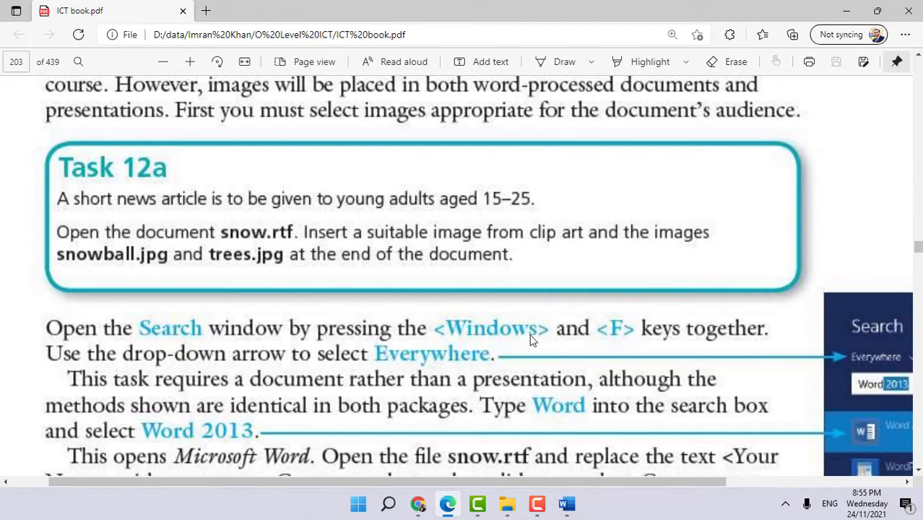
{"action": "scroll", "coordinate": [531, 340], "scroll_direction": "down", "scroll_amount": 2, "text": "ctrl"}
{"action": "scroll", "coordinate": [350, 346], "scroll_direction": "down", "scroll_amount": 10}
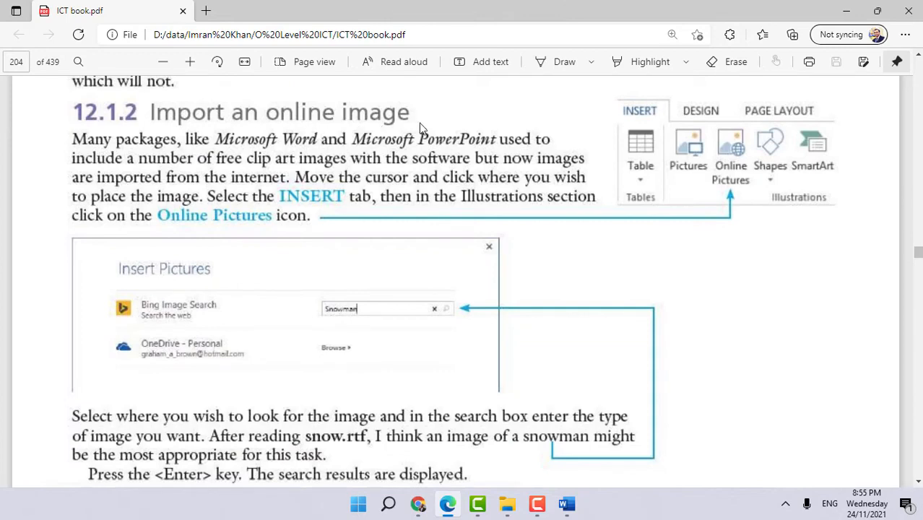
{"action": "left_click", "coordinate": [568, 503]}
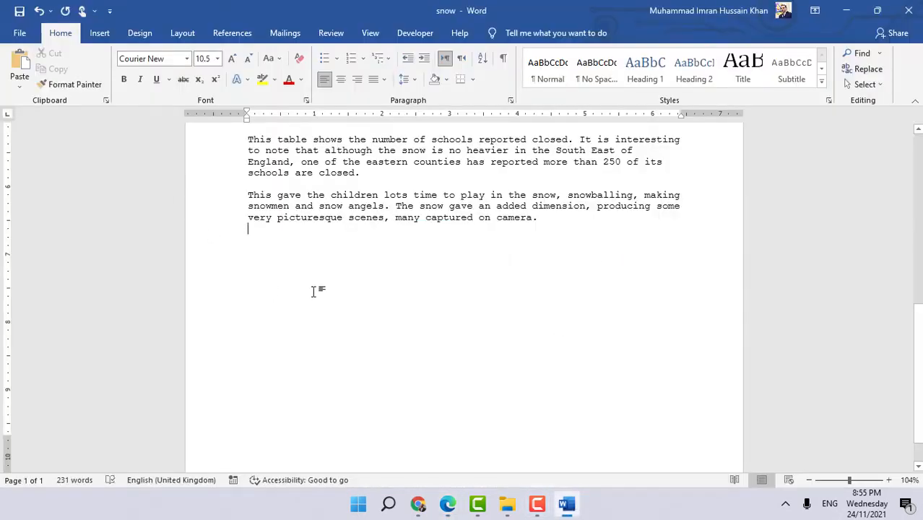
- Open the Insert Picture dialog for pictures from this device and browse to New Volume (D:)
{"action": "left_click", "coordinate": [99, 33]}
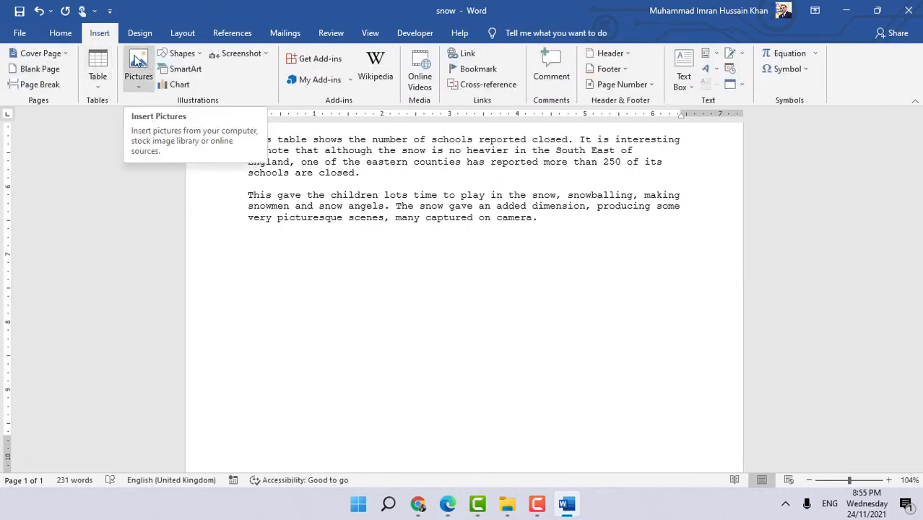
{"action": "left_click", "coordinate": [137, 62]}
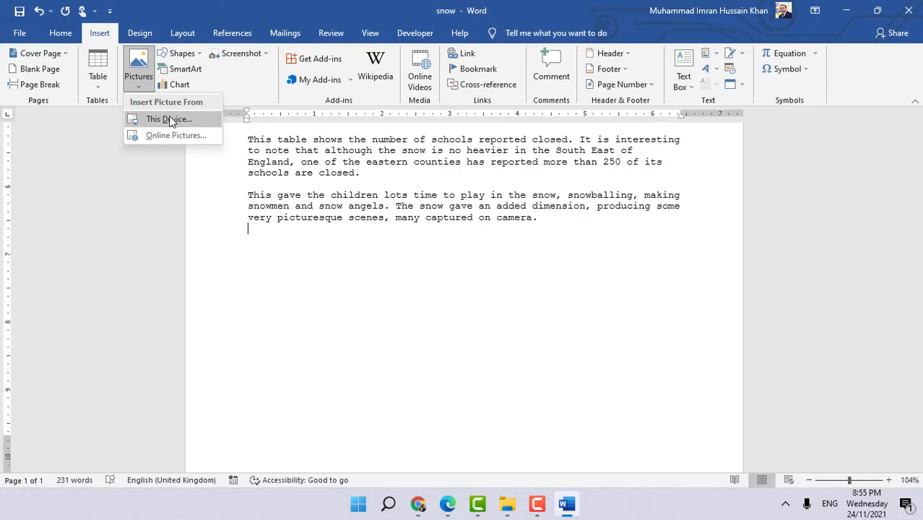
{"action": "left_click", "coordinate": [170, 120]}
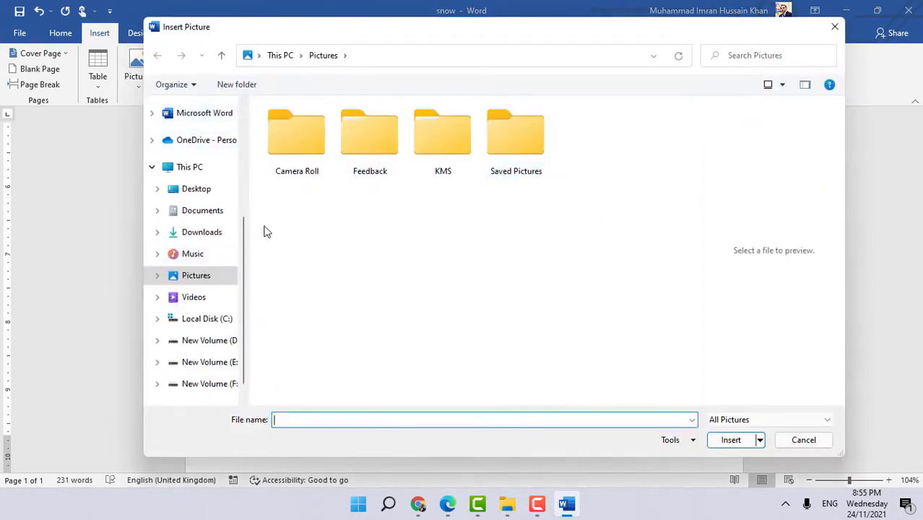
{"action": "left_click", "coordinate": [215, 340]}
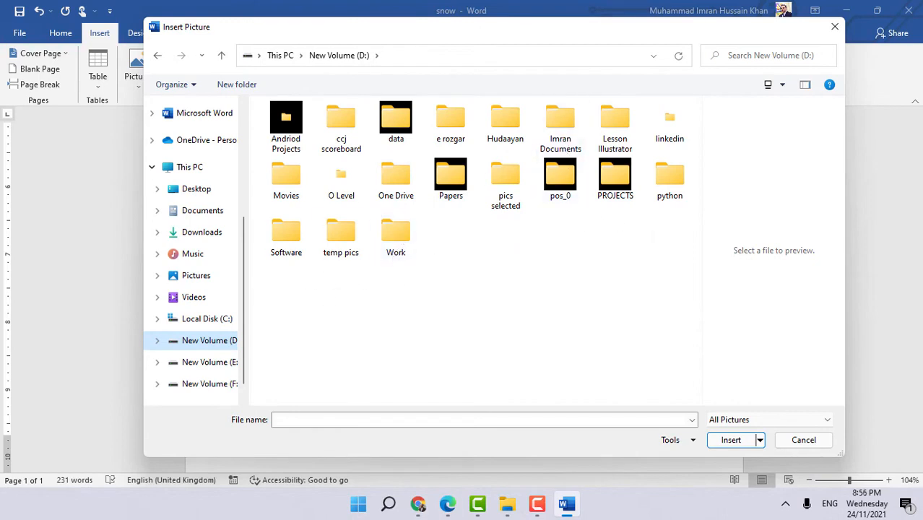
- Copy the Chapter12 folder path from the File Explorer address bar, then minimise File Explorer
{"action": "left_click", "coordinate": [507, 503]}
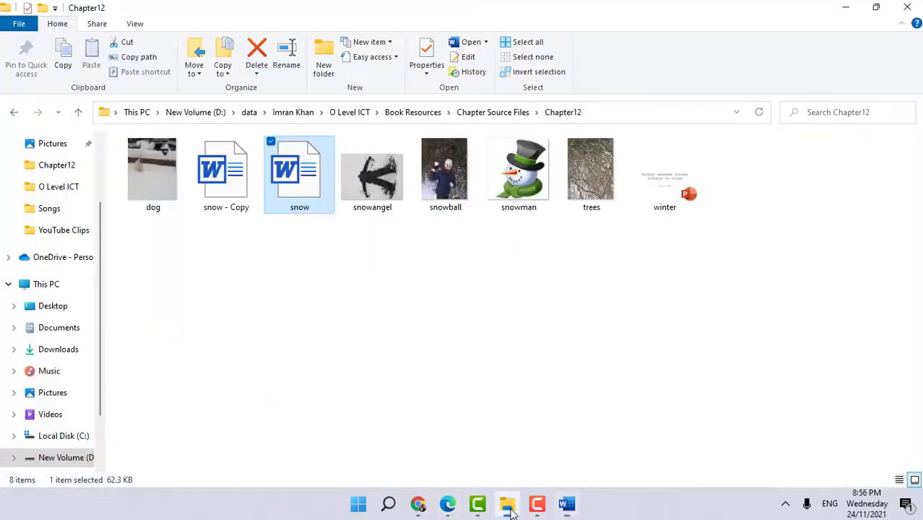
{"action": "left_click", "coordinate": [609, 115]}
{"action": "right_click", "coordinate": [252, 114]}
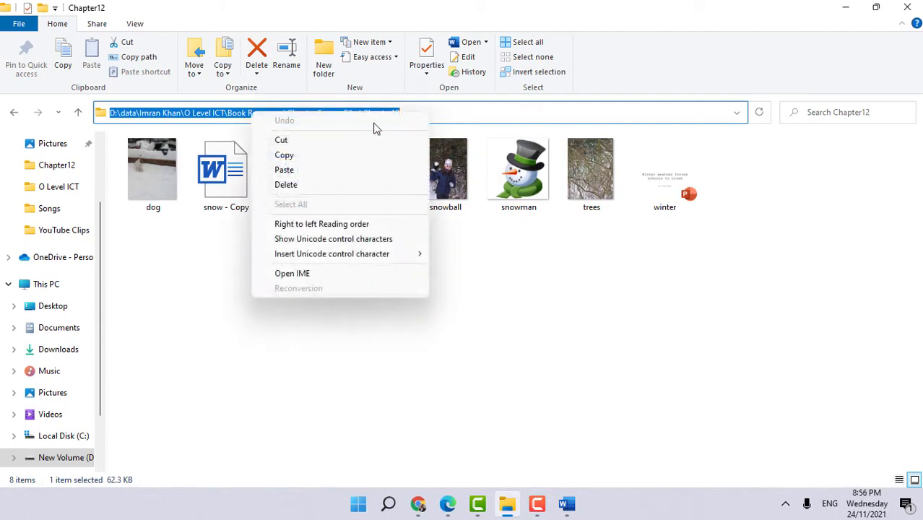
{"action": "left_click", "coordinate": [283, 156]}
{"action": "left_click", "coordinate": [845, 7]}
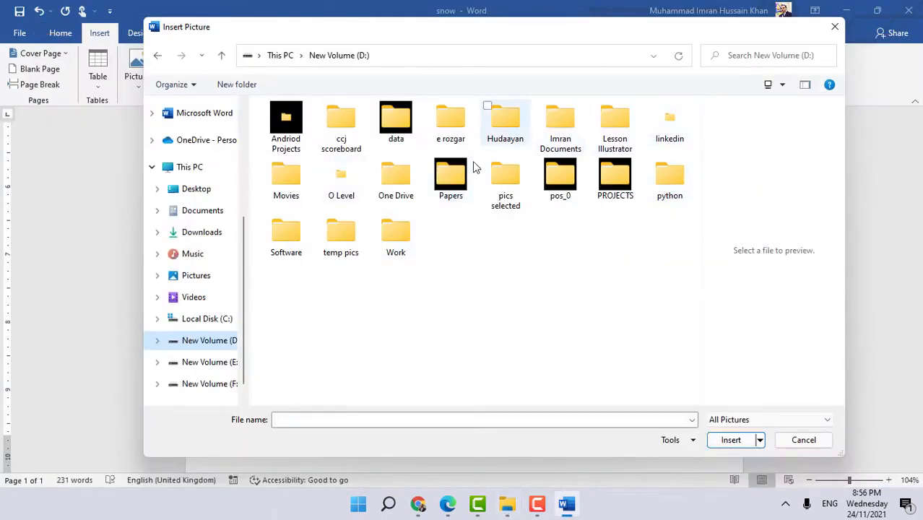
- Open the Chapter12 folder by its pasted path and insert the snowball picture at the end of the document
{"action": "left_click", "coordinate": [410, 418]}
{"action": "key", "text": "ctrl+v"}
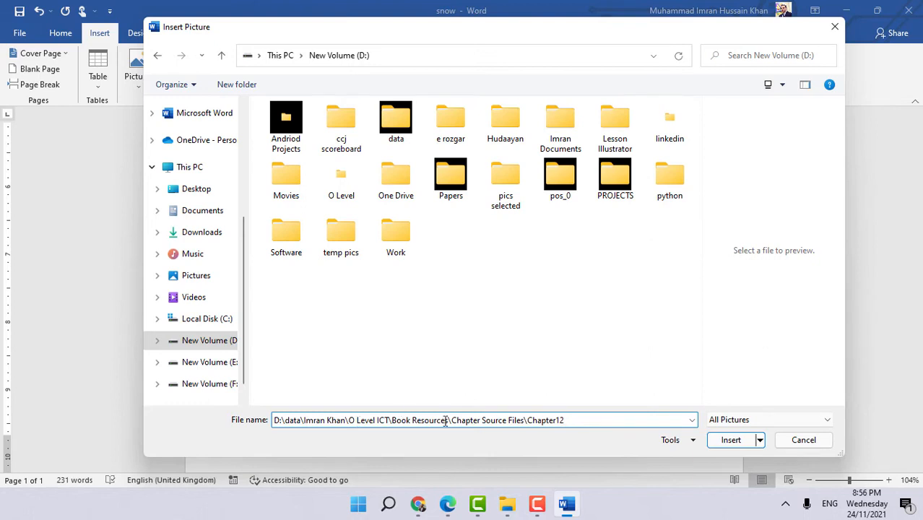
{"action": "left_click", "coordinate": [735, 442]}
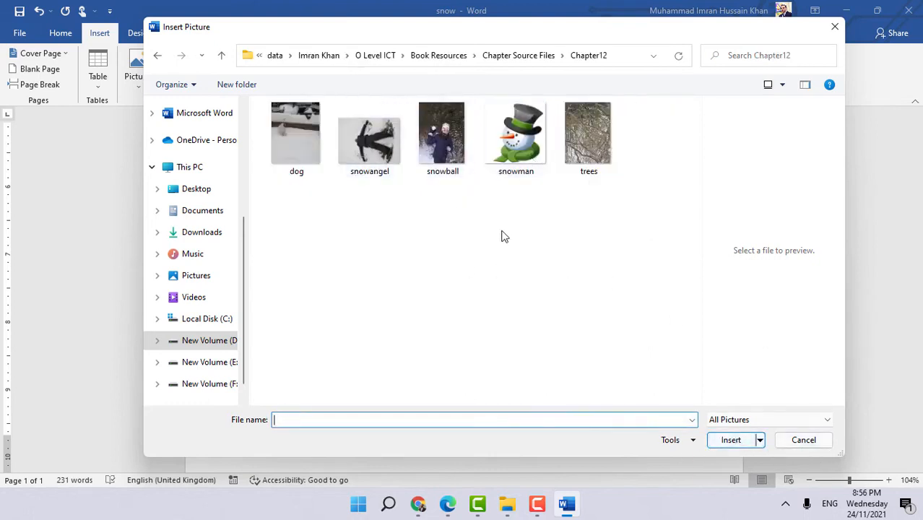
{"action": "left_click", "coordinate": [444, 140]}
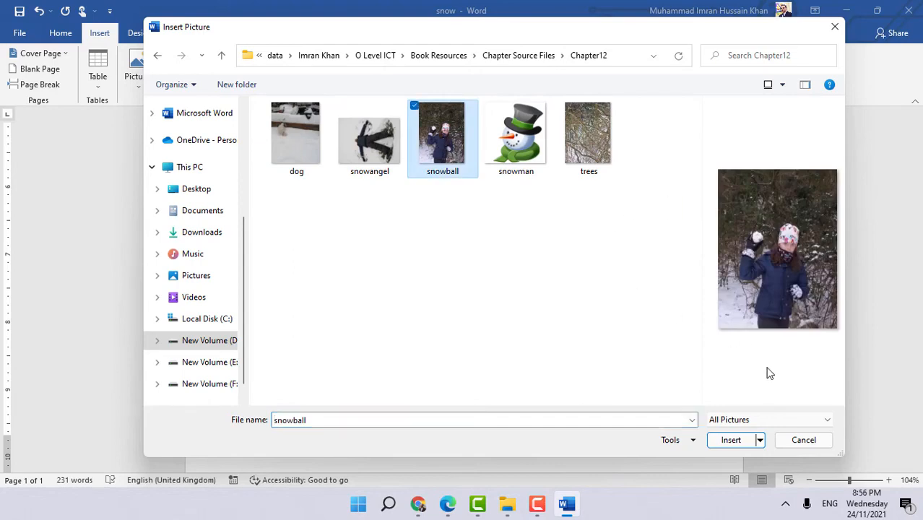
{"action": "left_click", "coordinate": [732, 442]}
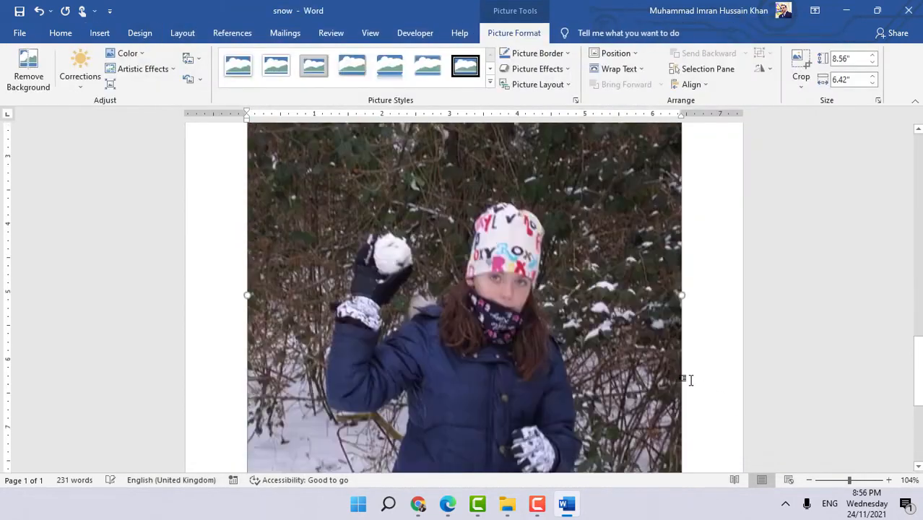
- Place the cursor after the snowball image and insert the trees picture from the Chapter12 folder
{"action": "scroll", "coordinate": [690, 379], "scroll_direction": "down", "scroll_amount": 5}
{"action": "left_click", "coordinate": [681, 369]}
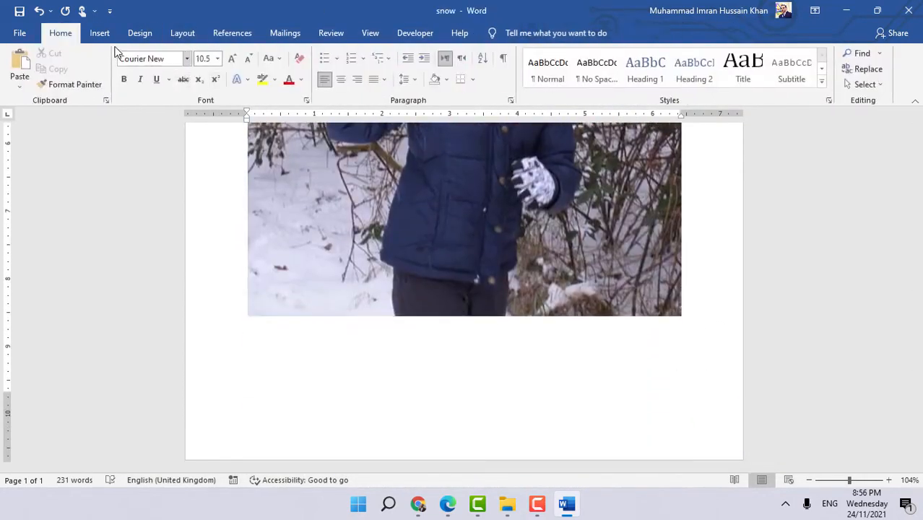
{"action": "left_click", "coordinate": [99, 33]}
{"action": "left_click", "coordinate": [139, 64]}
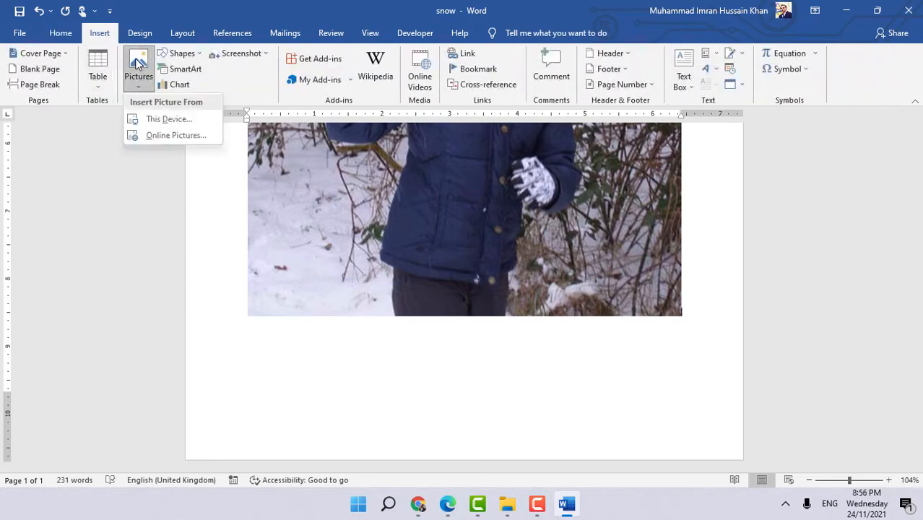
{"action": "left_click", "coordinate": [159, 119]}
{"action": "left_click", "coordinate": [589, 139]}
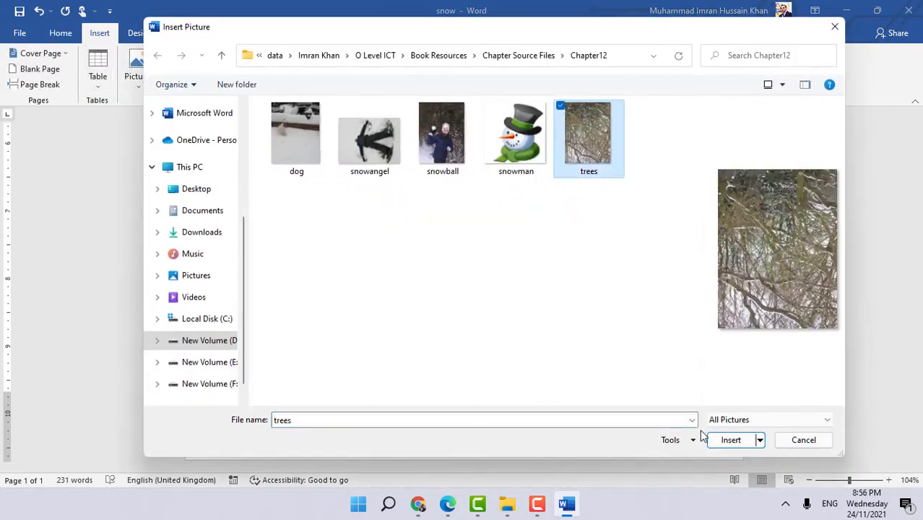
{"action": "left_click", "coordinate": [728, 441]}
- Add a new empty line after the trees image at the end of the document
{"action": "scroll", "coordinate": [572, 332], "scroll_direction": "down", "scroll_amount": 5}
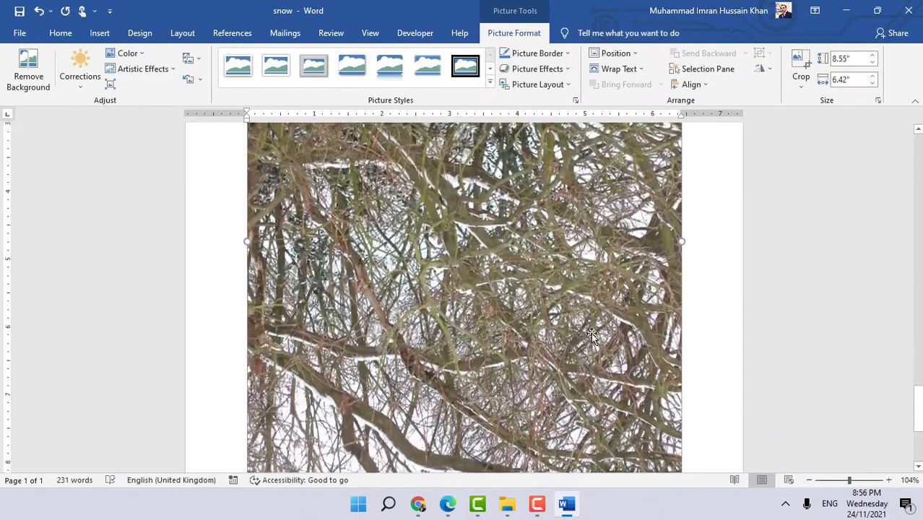
{"action": "scroll", "coordinate": [621, 354], "scroll_direction": "down", "scroll_amount": 3}
{"action": "left_click", "coordinate": [722, 329]}
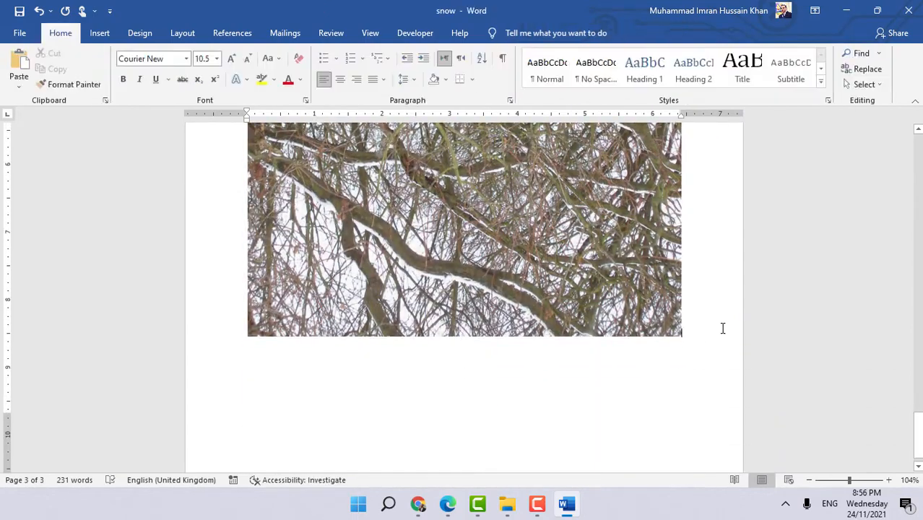
{"action": "key", "text": "Return"}
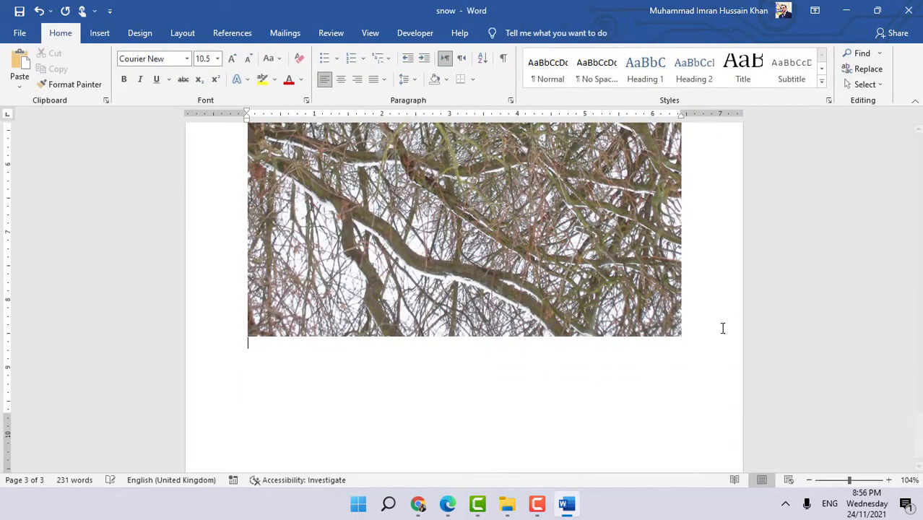
- Search online pictures for snow and insert a snowy park photo from the results
{"action": "left_click", "coordinate": [100, 34]}
{"action": "left_click", "coordinate": [138, 83]}
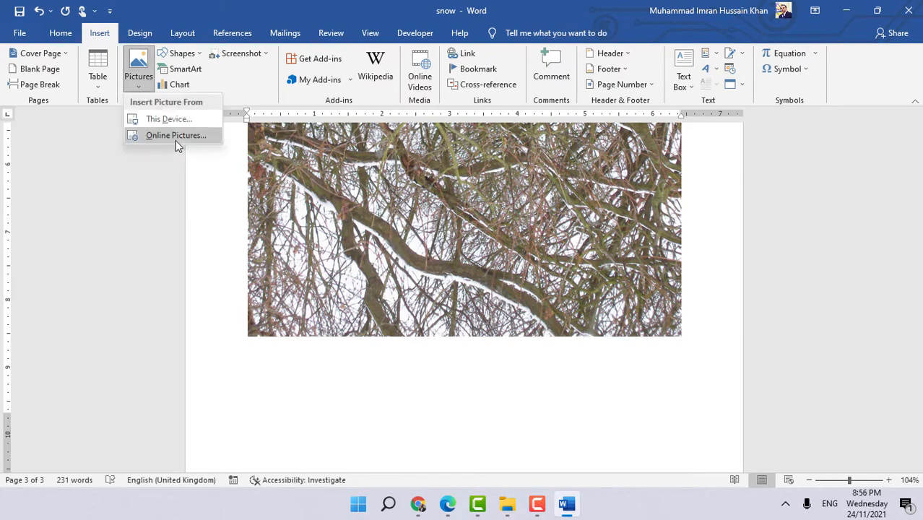
{"action": "left_click", "coordinate": [175, 136]}
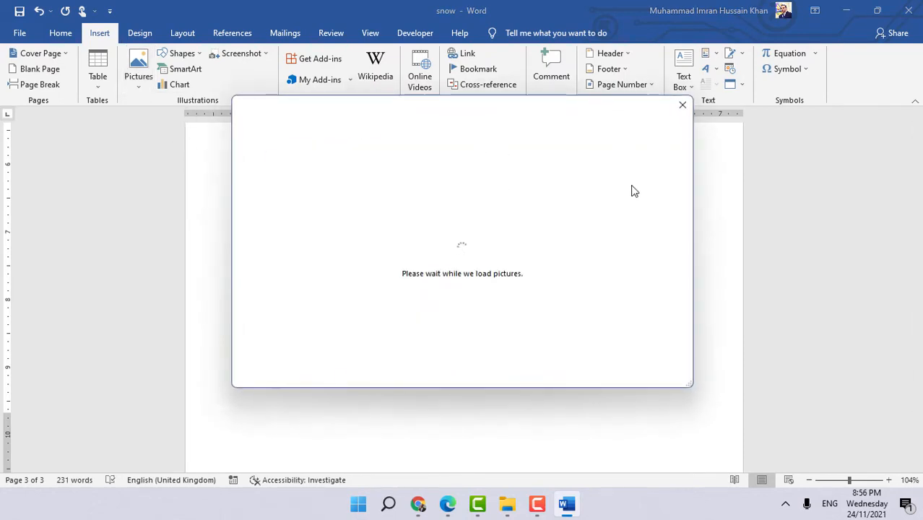
{"action": "left_click", "coordinate": [595, 174]}
{"action": "type", "text": "sn"}
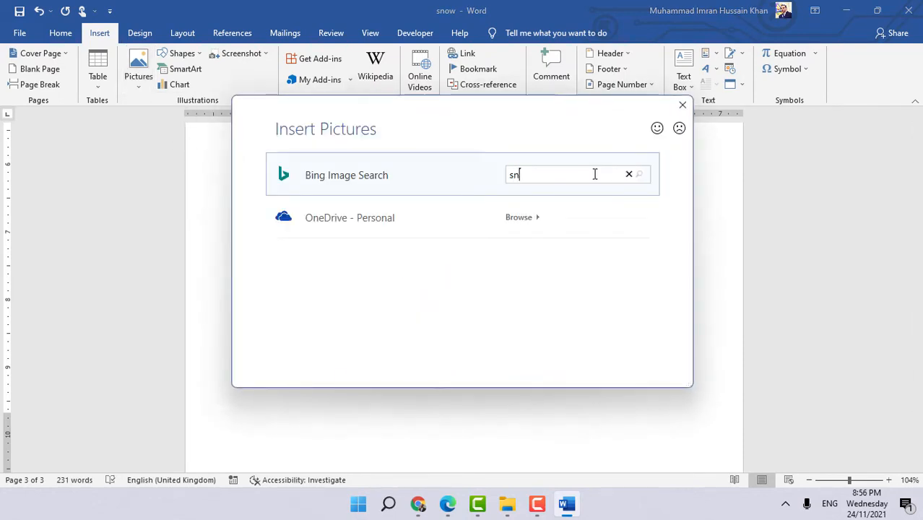
{"action": "type", "text": "ow"}
{"action": "key", "text": "Return"}
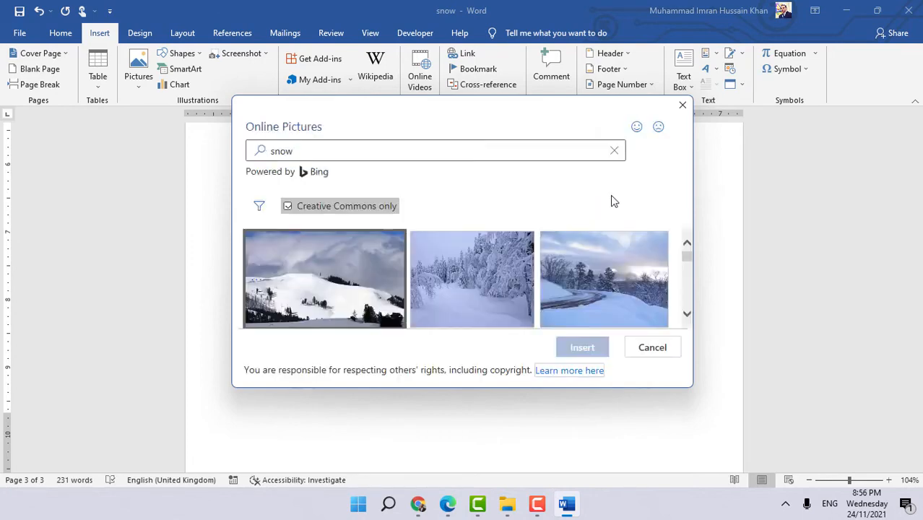
{"action": "scroll", "coordinate": [672, 305], "scroll_direction": "down", "scroll_amount": 3}
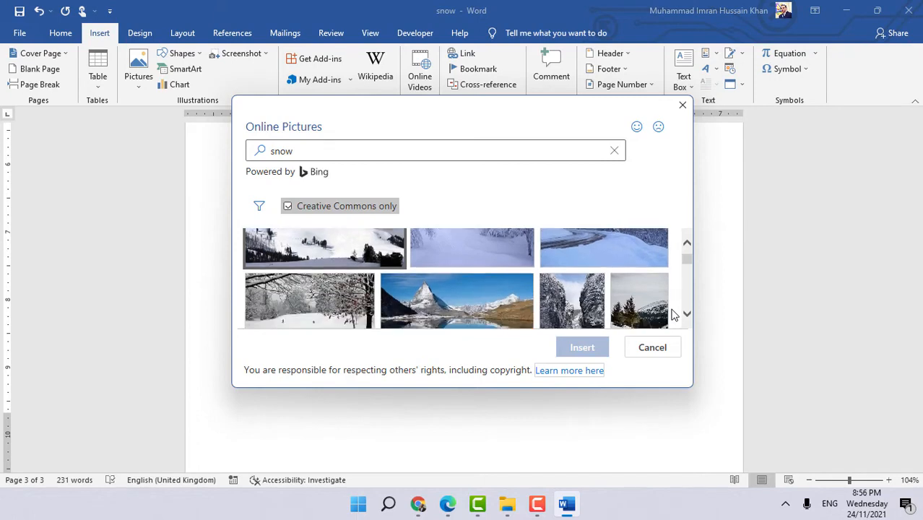
{"action": "scroll", "coordinate": [266, 288], "scroll_direction": "down", "scroll_amount": 2}
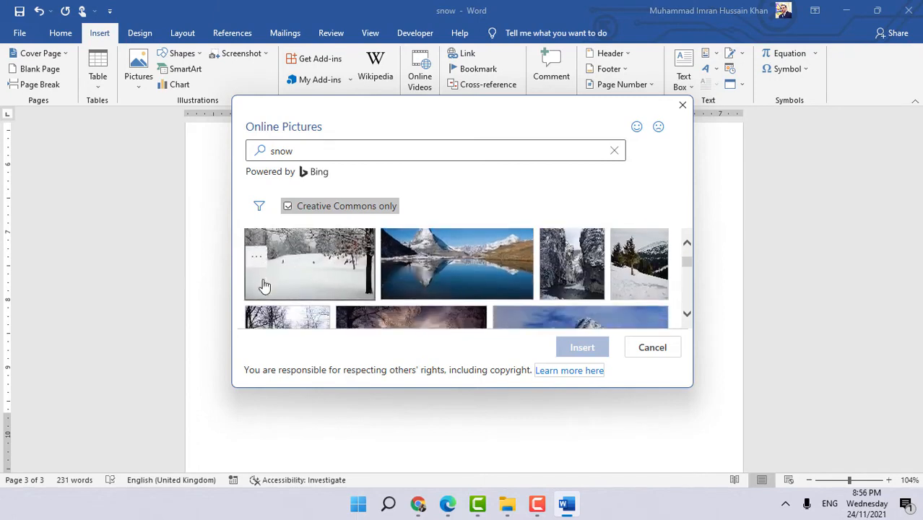
{"action": "scroll", "coordinate": [387, 286], "scroll_direction": "up", "scroll_amount": 3}
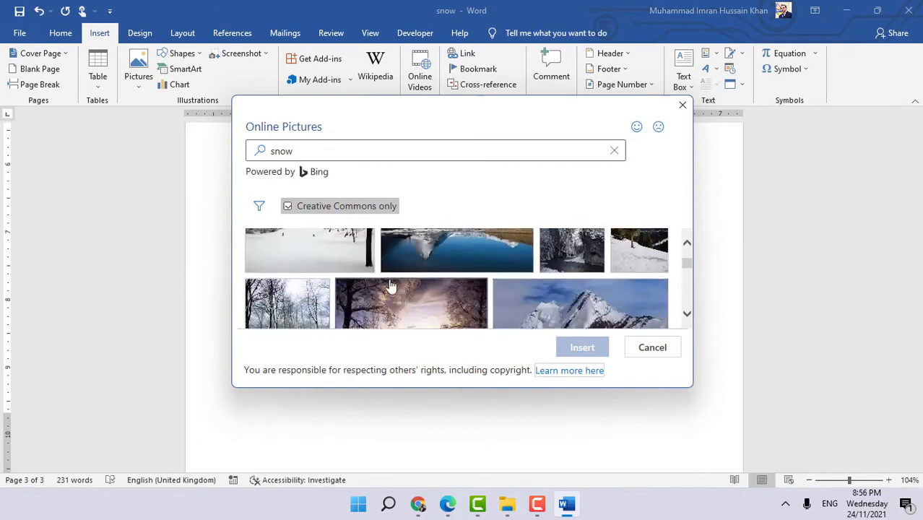
{"action": "left_click", "coordinate": [290, 261]}
{"action": "left_click", "coordinate": [585, 348]}
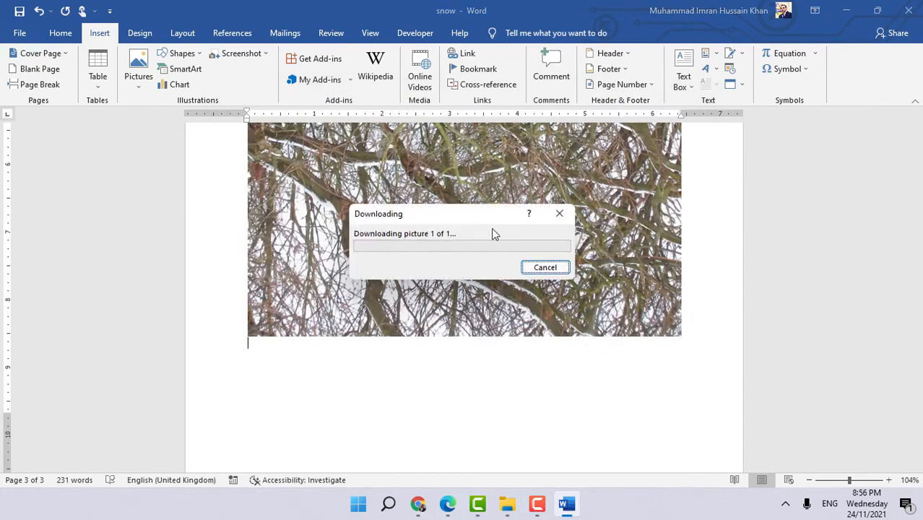
- Select part of the licence credit text under the inserted snow photo
{"action": "scroll", "coordinate": [605, 330], "scroll_direction": "down", "scroll_amount": 4}
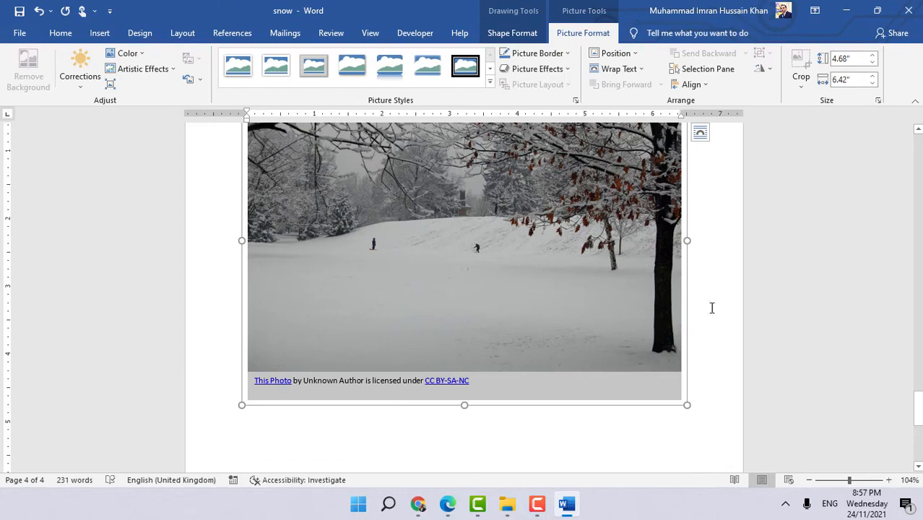
{"action": "left_click", "coordinate": [373, 381]}
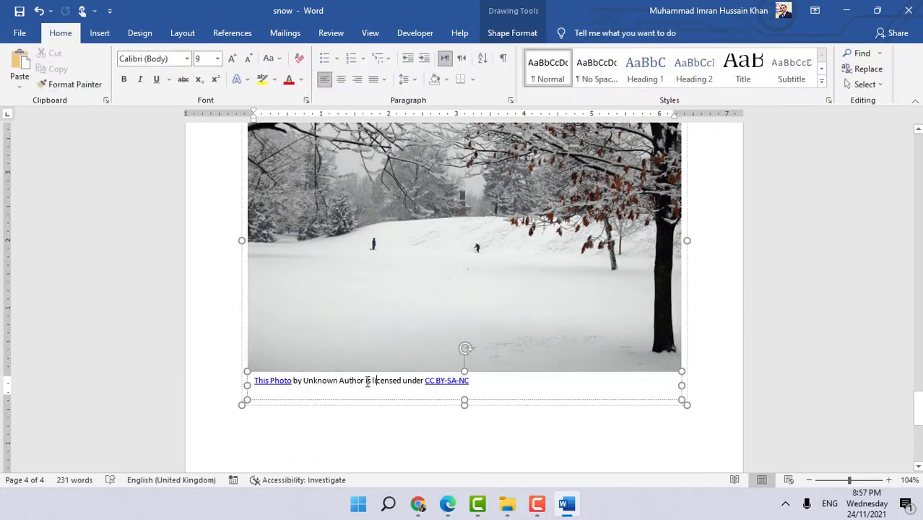
{"action": "left_click_drag", "start_coordinate": [398, 384], "coordinate": [303, 380]}
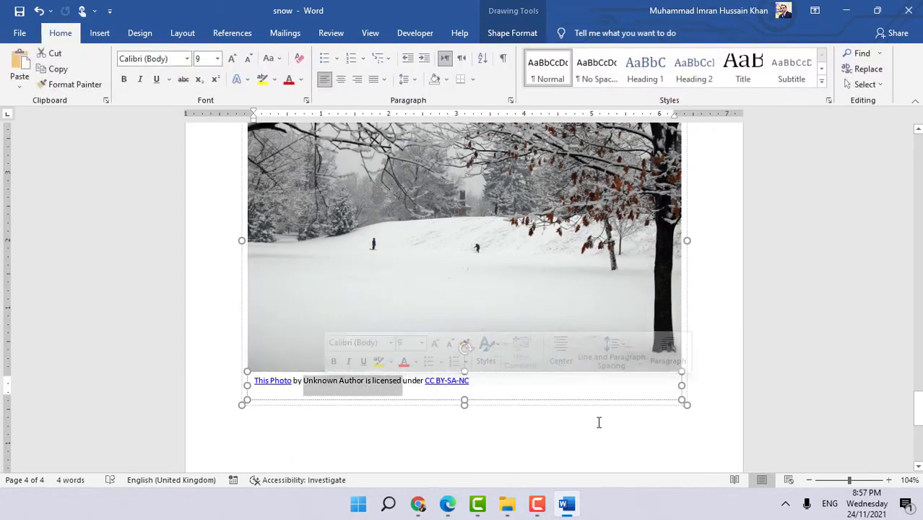
{"action": "key", "text": "Escape"}
- Read the online image advice and Task 12b instructions in the ICT book PDF
{"action": "left_click", "coordinate": [447, 504]}
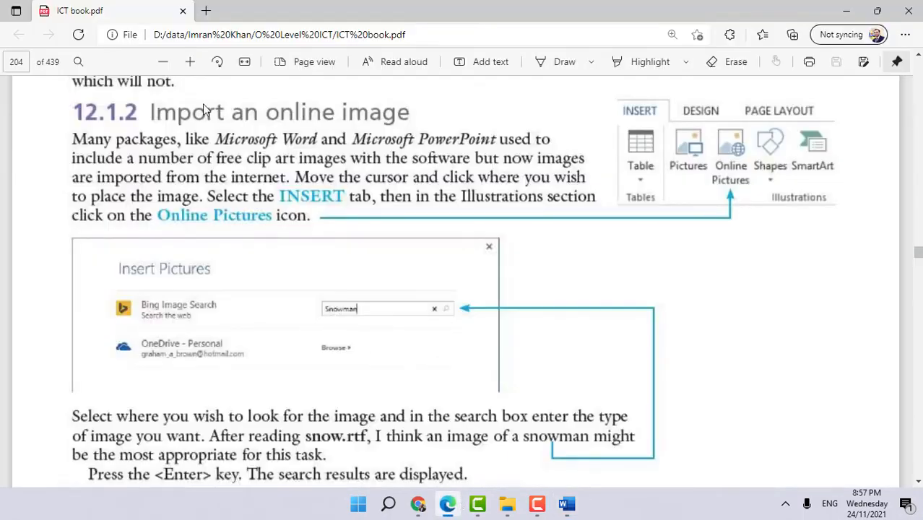
{"action": "scroll", "coordinate": [514, 187], "scroll_direction": "down", "scroll_amount": 1}
{"action": "scroll", "coordinate": [514, 192], "scroll_direction": "down", "scroll_amount": 10}
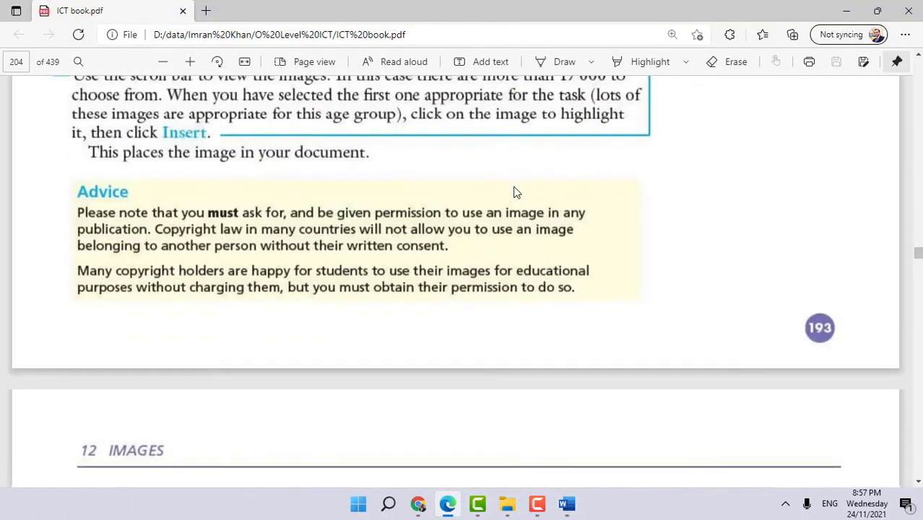
{"action": "scroll", "coordinate": [512, 186], "scroll_direction": "down", "scroll_amount": 10}
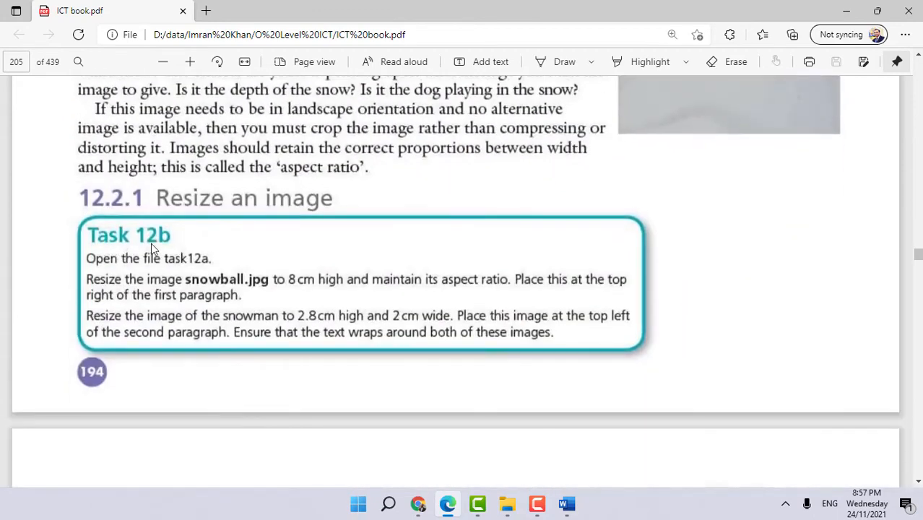
{"action": "scroll", "coordinate": [151, 242], "scroll_direction": "down", "scroll_amount": 2}
{"action": "scroll", "coordinate": [78, 221], "scroll_direction": "up", "scroll_amount": 2, "text": "ctrl"}
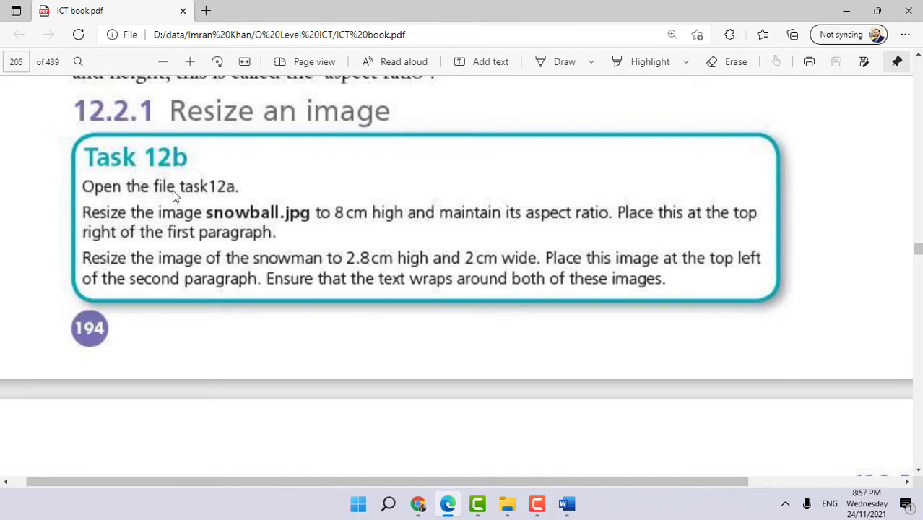
- Save the document in Word
{"action": "left_click", "coordinate": [567, 503]}
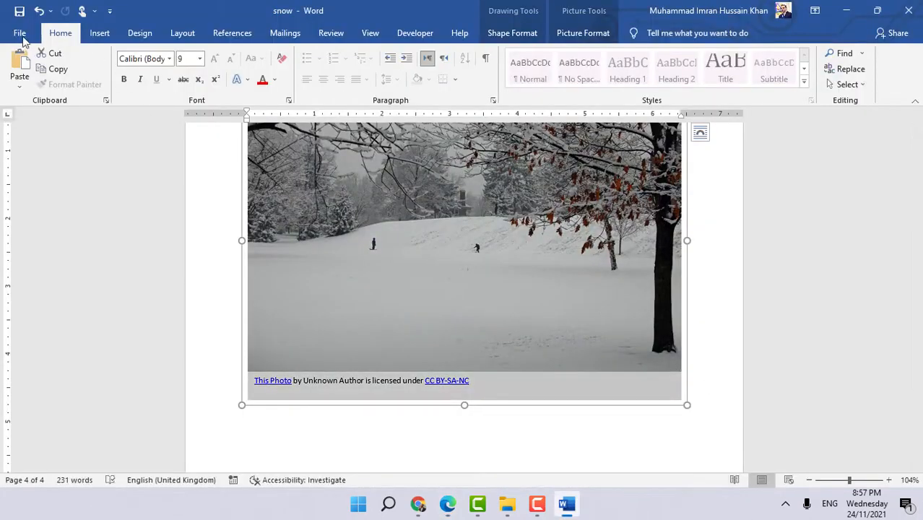
{"action": "key", "text": "ctrl+s"}
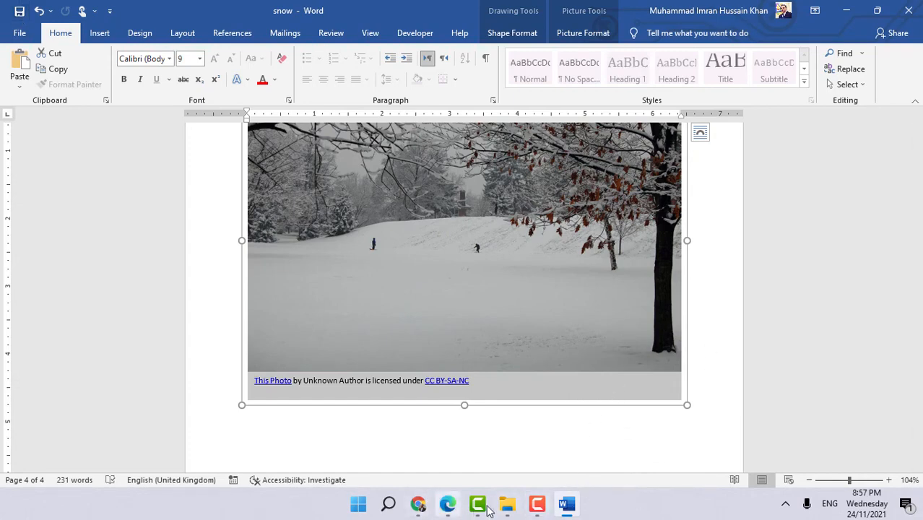
- Select the snowball image and set its height to 8 cm, keeping its aspect ratio
{"action": "left_click", "coordinate": [447, 503]}
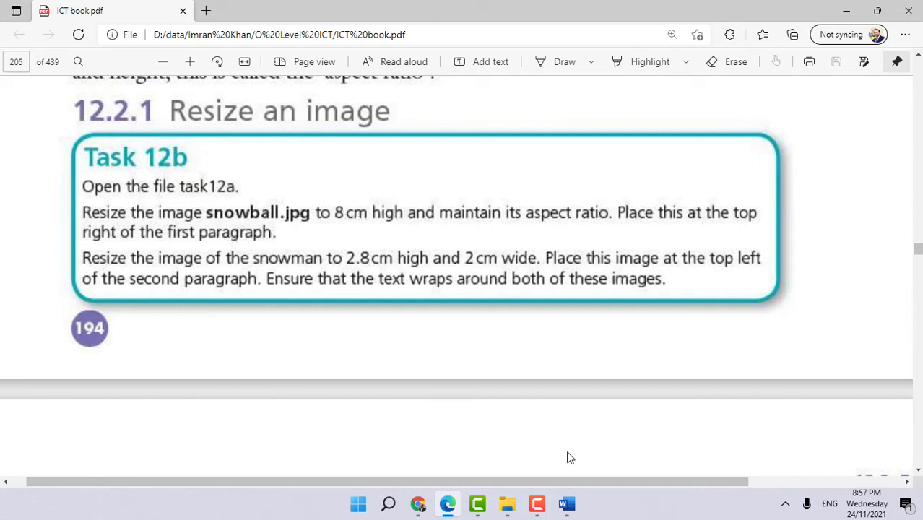
{"action": "left_click", "coordinate": [566, 503]}
{"action": "scroll", "coordinate": [642, 260], "scroll_direction": "up", "scroll_amount": 3}
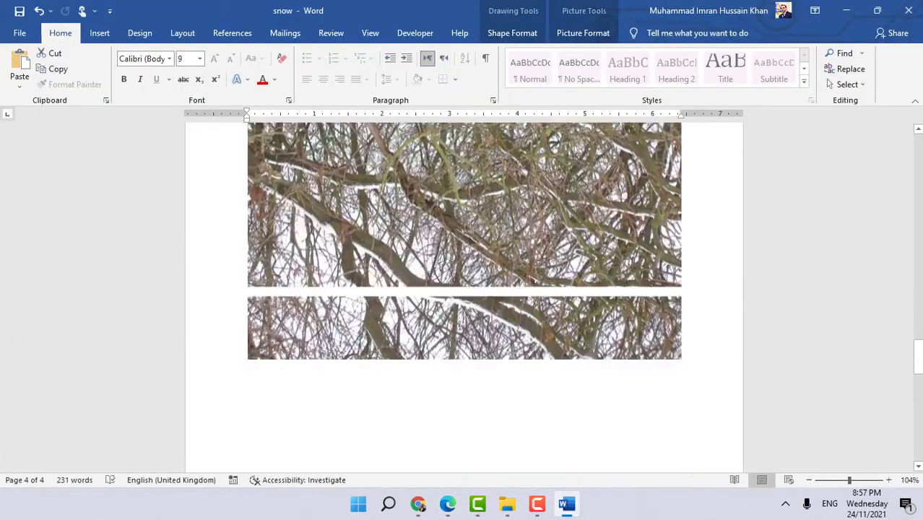
{"action": "scroll", "coordinate": [395, 231], "scroll_direction": "up", "scroll_amount": 10}
{"action": "left_click", "coordinate": [396, 231]}
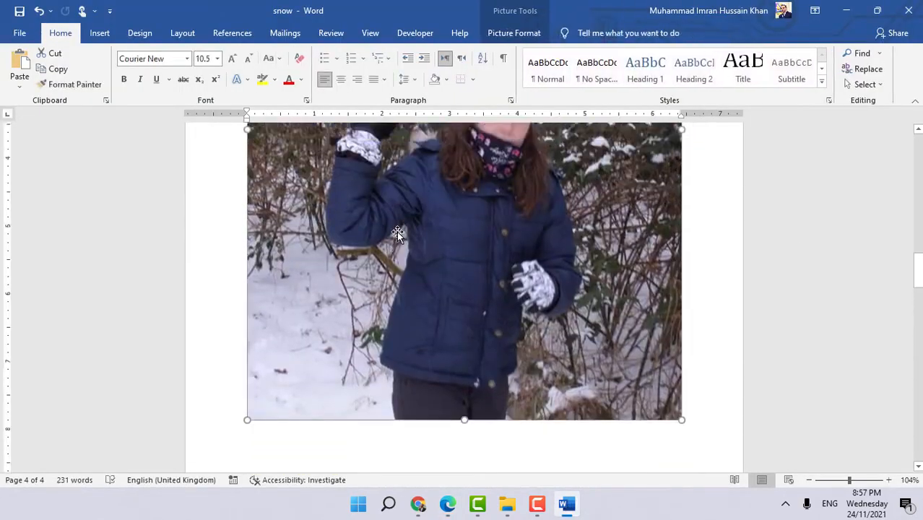
{"action": "scroll", "coordinate": [396, 231], "scroll_direction": "up", "scroll_amount": 5}
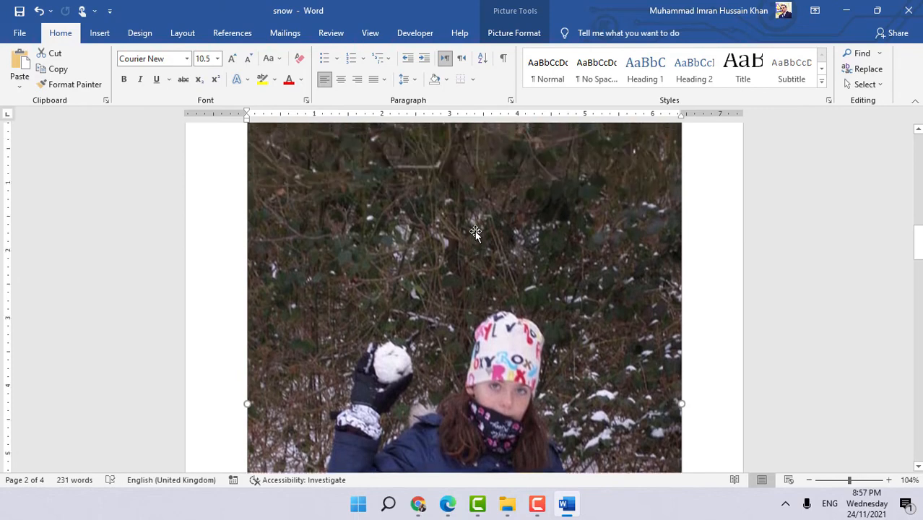
{"action": "scroll", "coordinate": [475, 233], "scroll_direction": "up", "scroll_amount": 2}
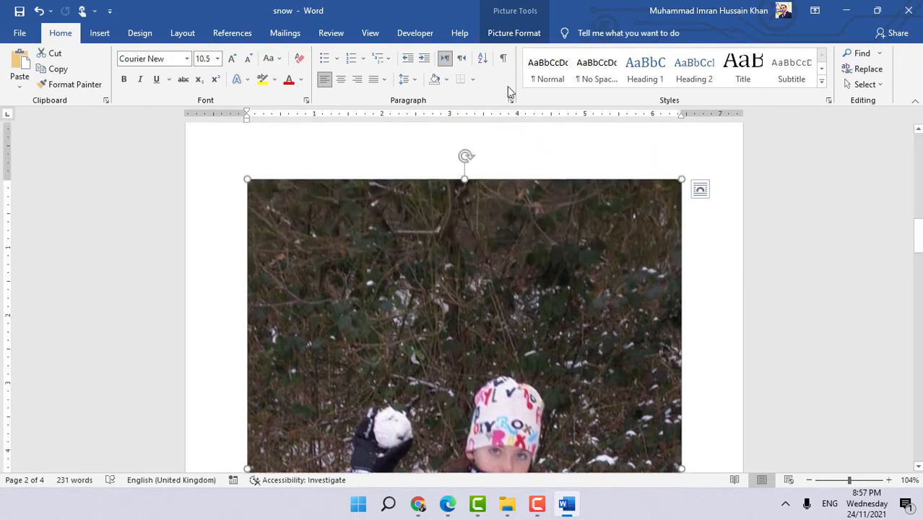
{"action": "left_click", "coordinate": [522, 34]}
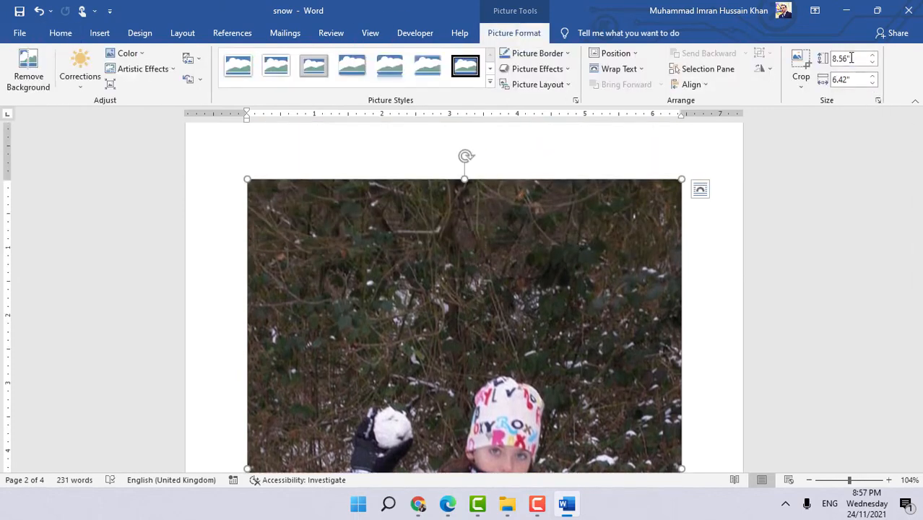
{"action": "left_click", "coordinate": [854, 59]}
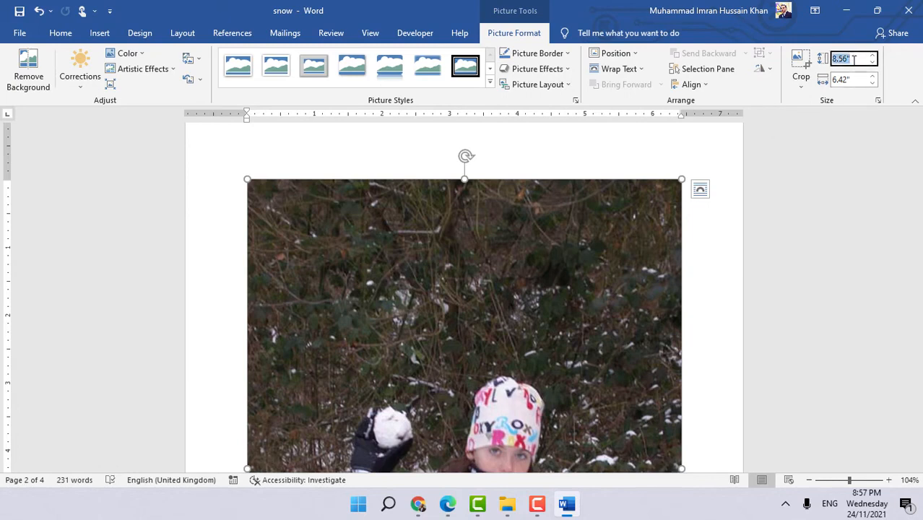
{"action": "type", "text": "8 cm"}
{"action": "key", "text": "Return"}
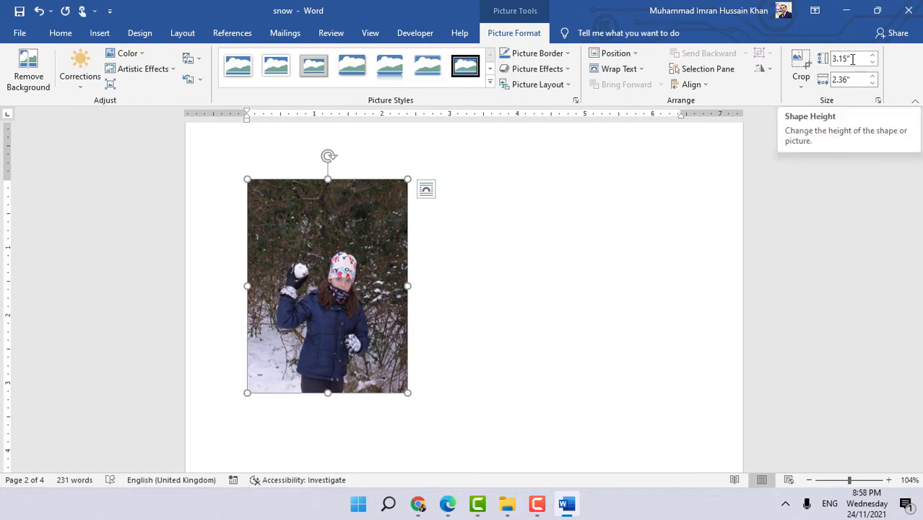
{"action": "left_click", "coordinate": [181, 33]}
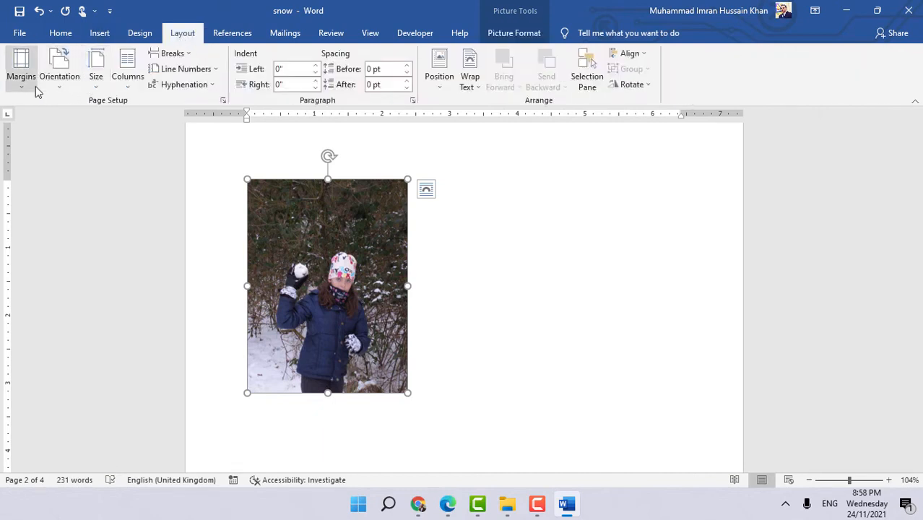
{"action": "left_click", "coordinate": [97, 86]}
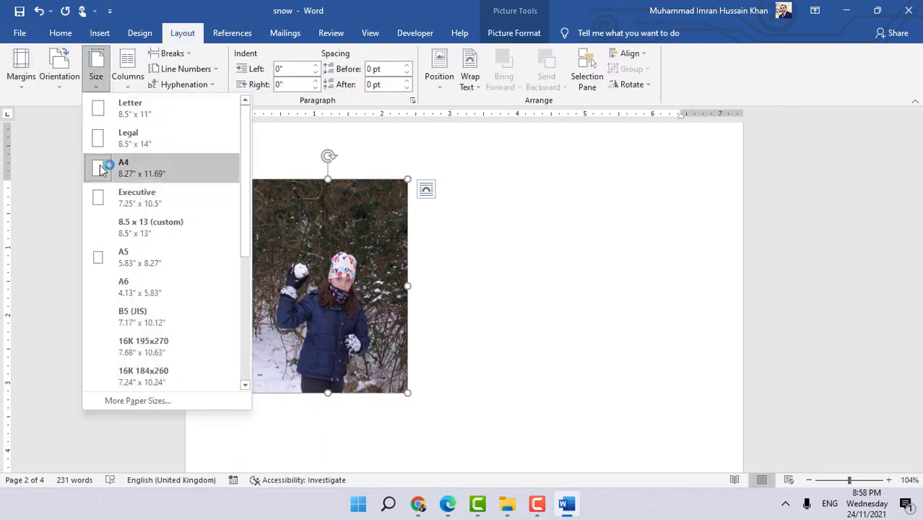
{"action": "left_click", "coordinate": [60, 34]}
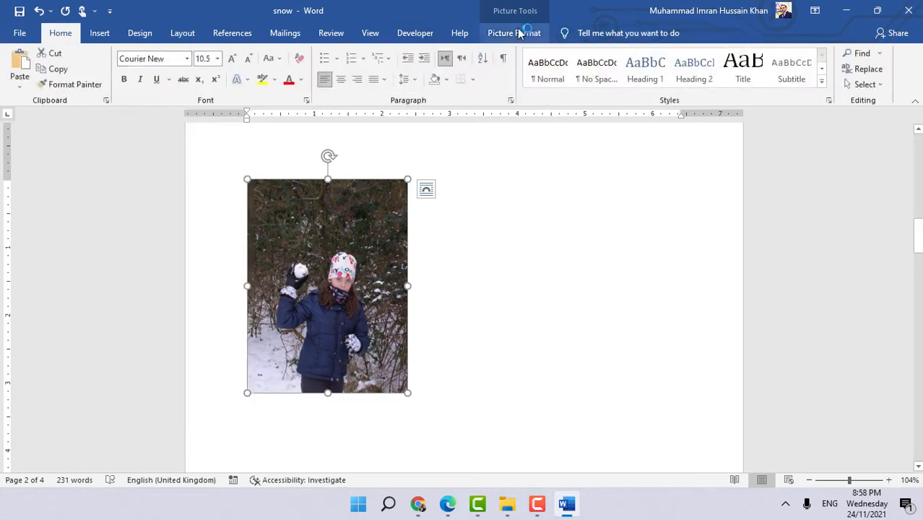
- Re-enter the snowball image's height as 8 cm in its size settings, keeping the aspect ratio locked
{"action": "left_click", "coordinate": [520, 33]}
{"action": "left_click", "coordinate": [880, 101]}
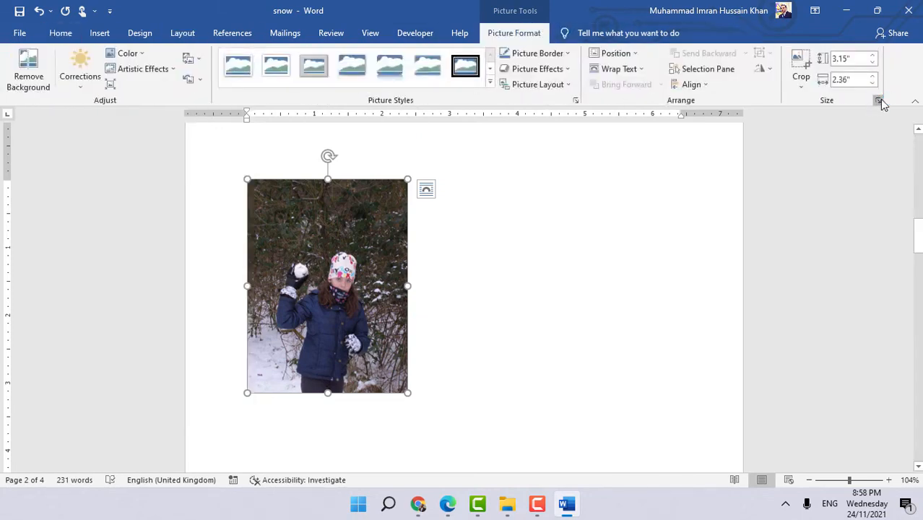
{"action": "left_click", "coordinate": [640, 156]}
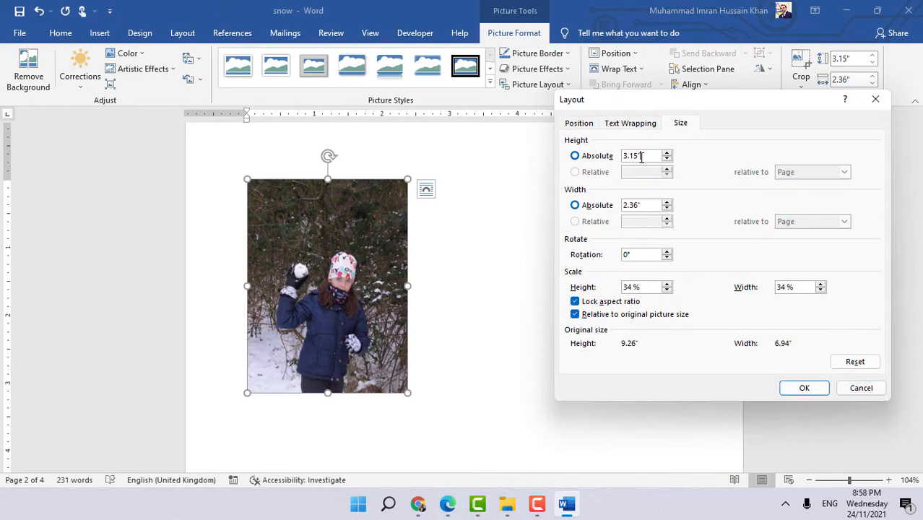
{"action": "left_click_drag", "start_coordinate": [640, 155], "coordinate": [609, 155]}
{"action": "key", "text": "Tab"}
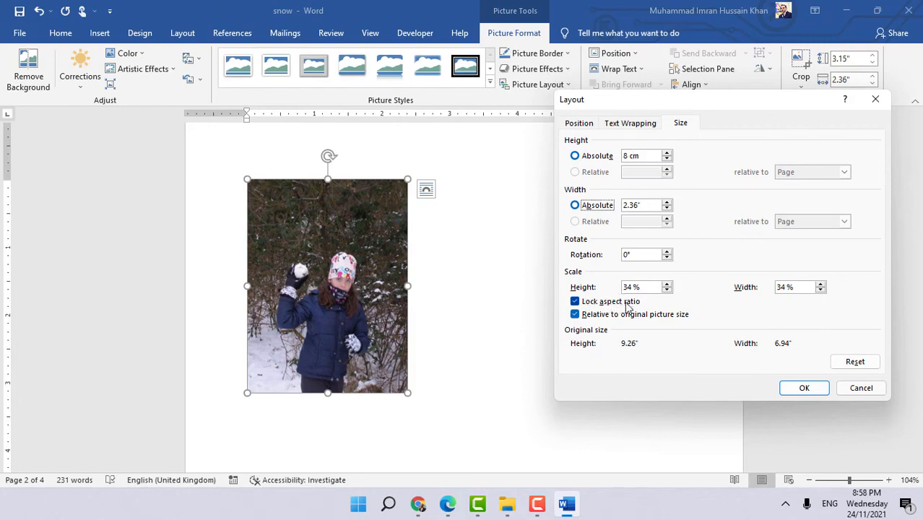
{"action": "left_click", "coordinate": [644, 159]}
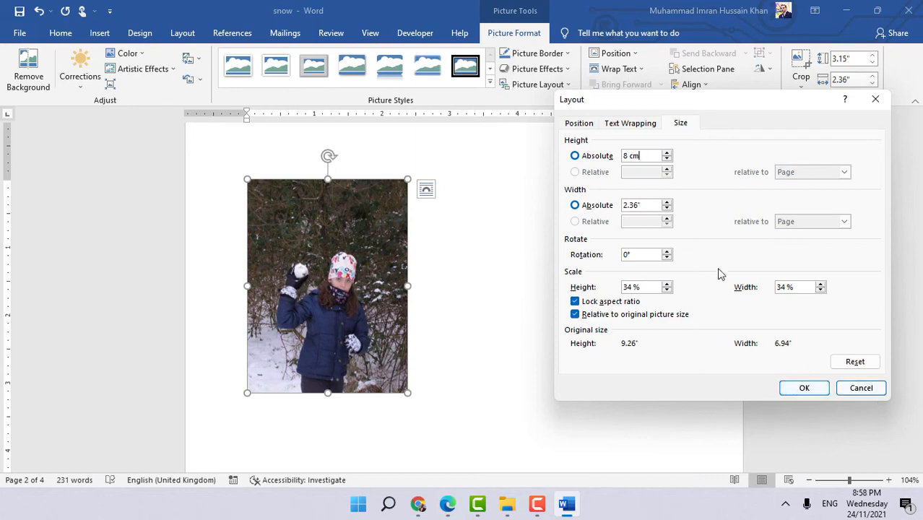
{"action": "left_click", "coordinate": [816, 388]}
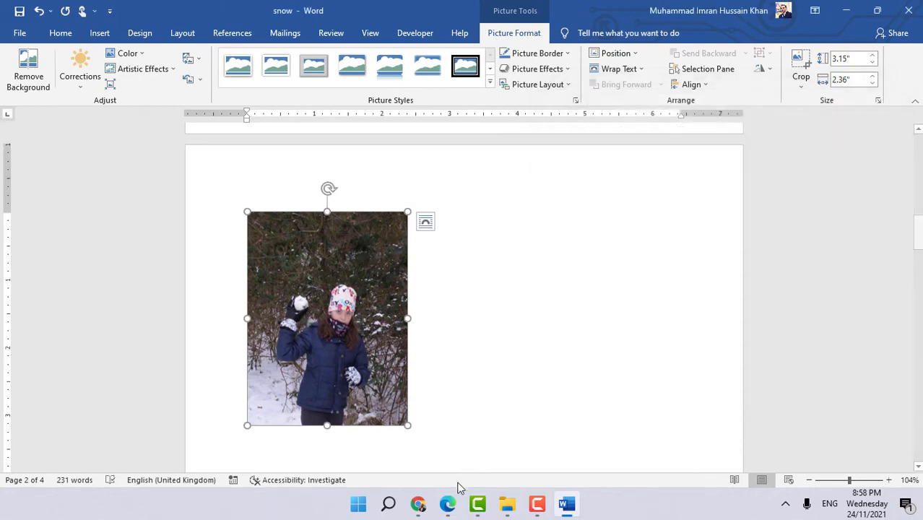
- Set the snowball image's text wrapping to Square
{"action": "left_click", "coordinate": [447, 504]}
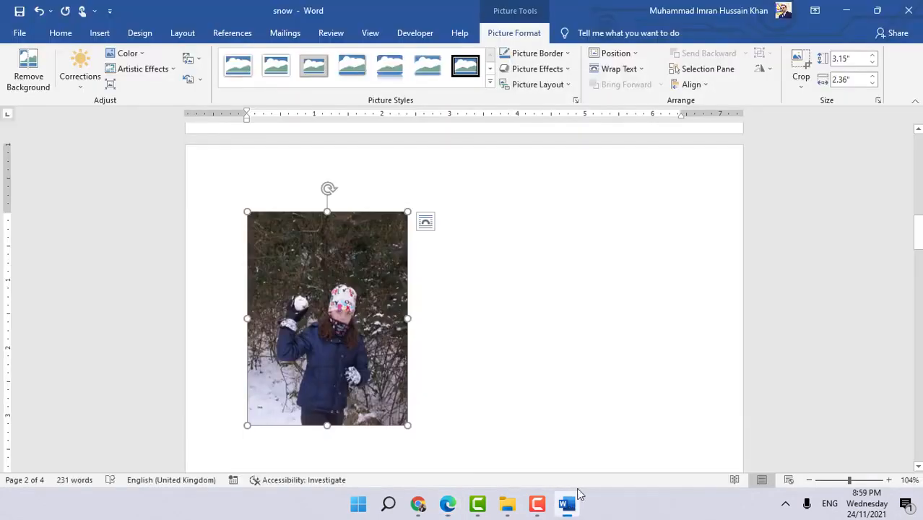
{"action": "left_click", "coordinate": [566, 503]}
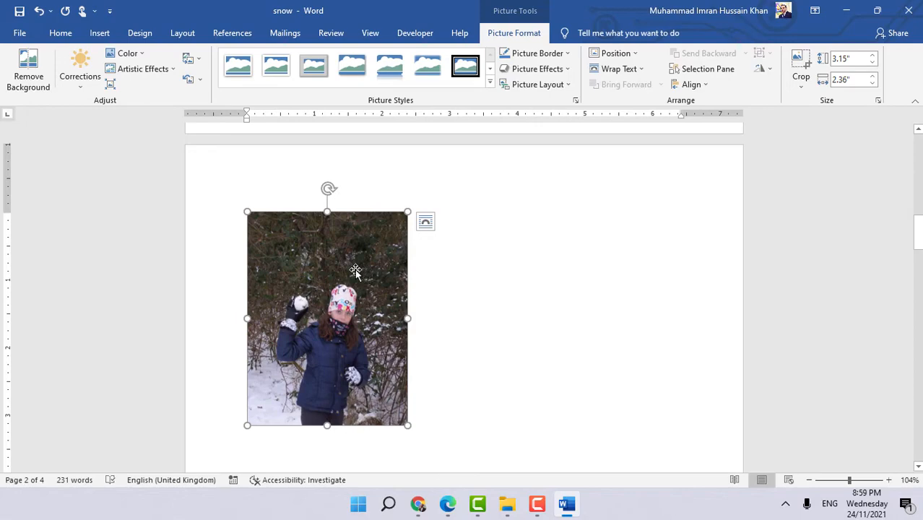
{"action": "left_click", "coordinate": [618, 68]}
{"action": "left_click", "coordinate": [621, 106]}
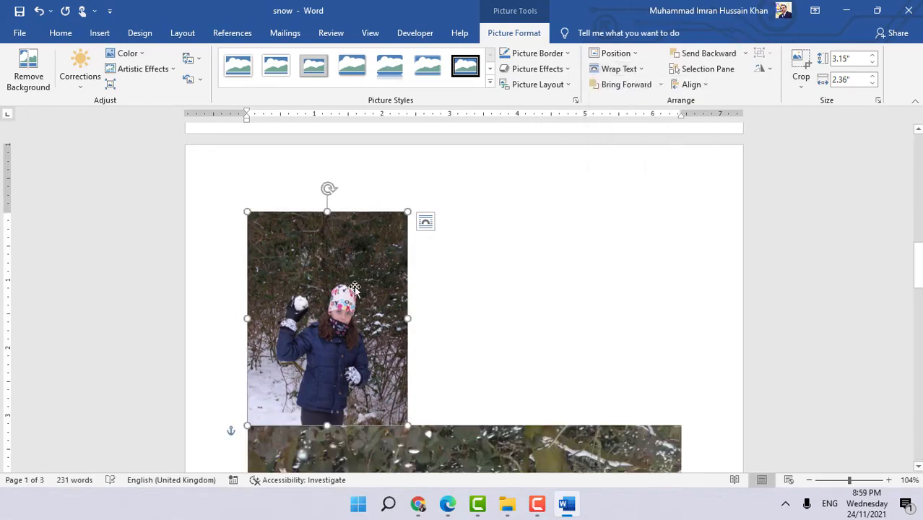
- Move the snowball image up beside the first paragraph, at its top right
{"action": "left_click_drag", "start_coordinate": [354, 289], "coordinate": [328, 273]}
{"action": "scroll", "coordinate": [339, 289], "scroll_direction": "up", "scroll_amount": 3}
{"action": "scroll", "coordinate": [334, 373], "scroll_direction": "up", "scroll_amount": 3}
{"action": "left_click_drag", "start_coordinate": [335, 432], "coordinate": [348, 274]}
{"action": "scroll", "coordinate": [355, 271], "scroll_direction": "up", "scroll_amount": 5}
{"action": "scroll", "coordinate": [356, 272], "scroll_direction": "up", "scroll_amount": 2}
{"action": "left_click_drag", "start_coordinate": [347, 335], "coordinate": [472, 173]}
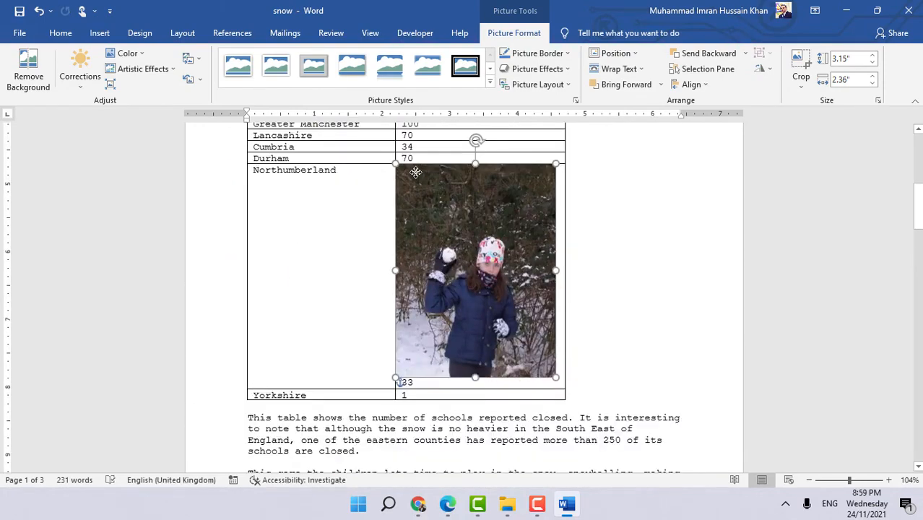
{"action": "scroll", "coordinate": [498, 282], "scroll_direction": "up", "scroll_amount": 4}
{"action": "left_click_drag", "start_coordinate": [519, 311], "coordinate": [627, 144]}
{"action": "scroll", "coordinate": [621, 217], "scroll_direction": "up", "scroll_amount": 7}
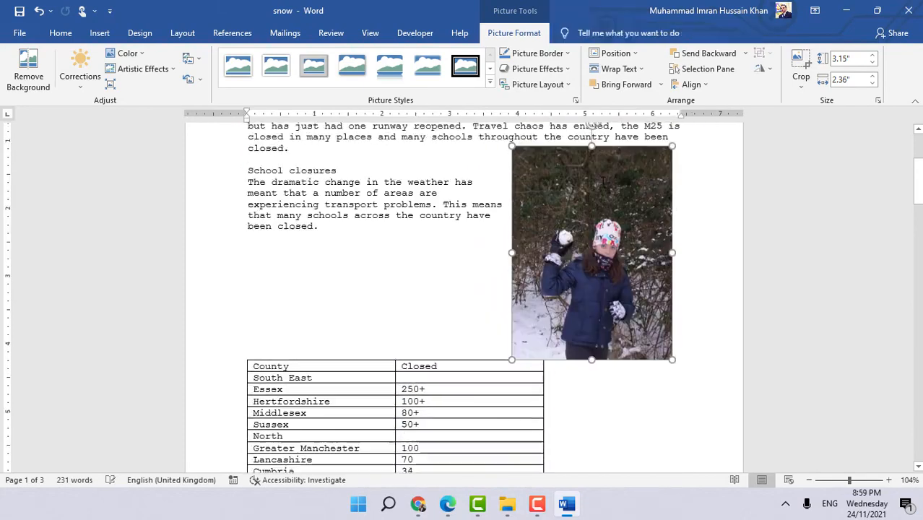
{"action": "left_click_drag", "start_coordinate": [612, 351], "coordinate": [665, 256]}
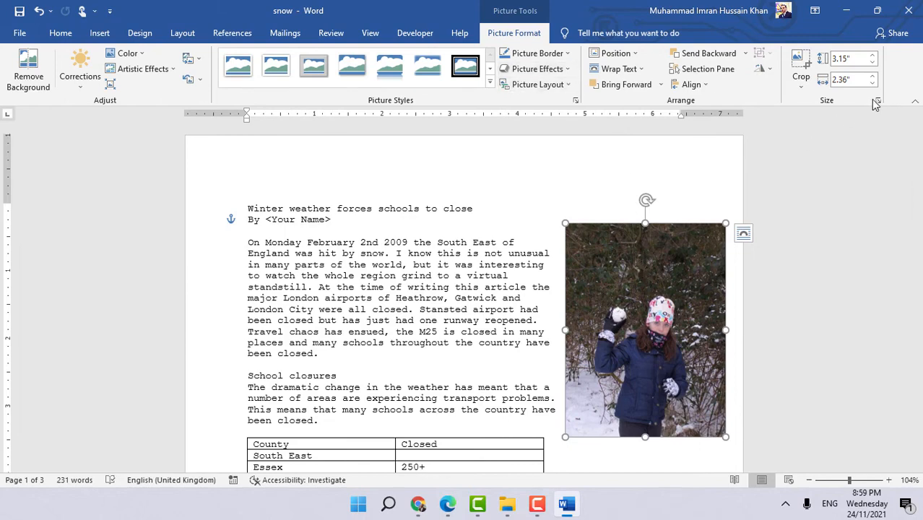
- Align the snowball image horizontally to the right, relative to the right margin
{"action": "left_click", "coordinate": [614, 53]}
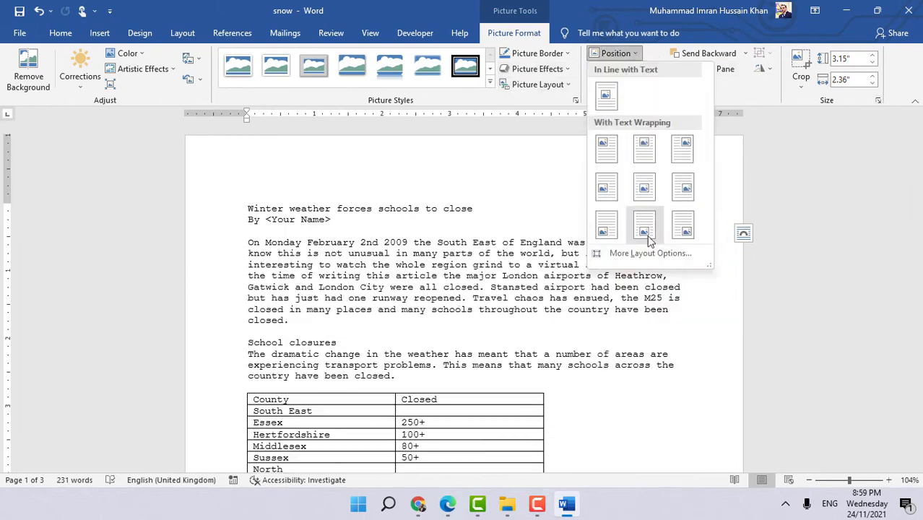
{"action": "left_click", "coordinate": [878, 103]}
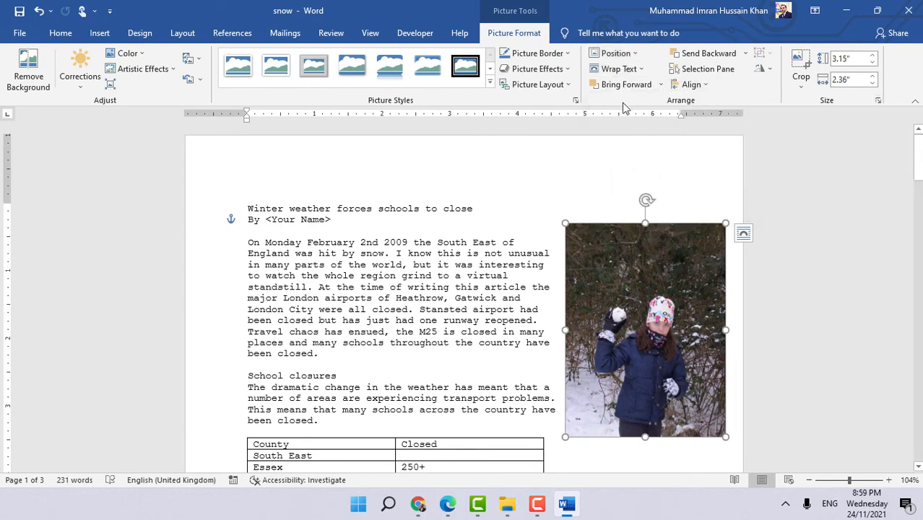
{"action": "left_click", "coordinate": [876, 102]}
{"action": "left_click", "coordinate": [582, 125]}
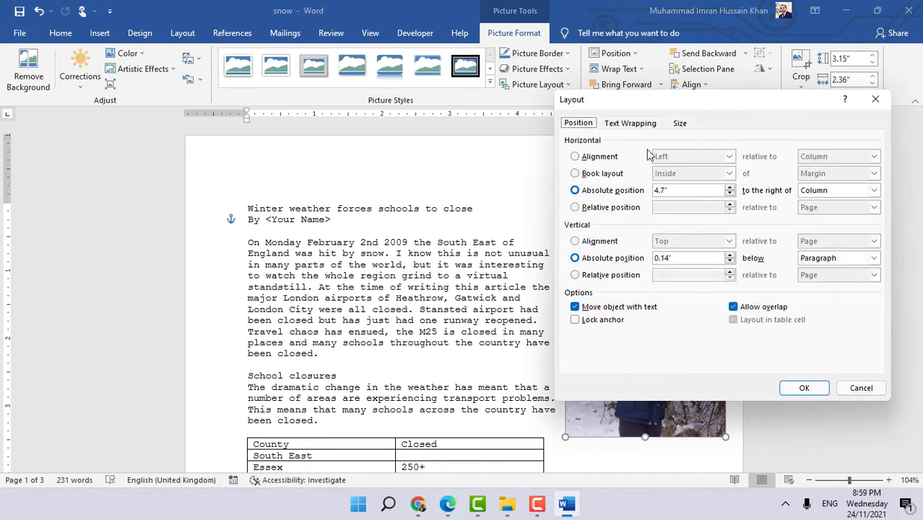
{"action": "left_click", "coordinate": [618, 158]}
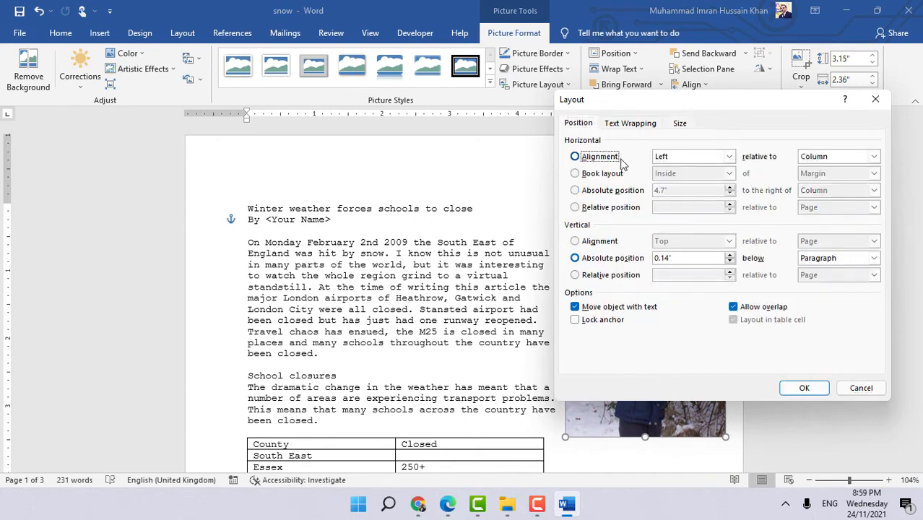
{"action": "left_click", "coordinate": [712, 161]}
{"action": "left_click", "coordinate": [677, 186]}
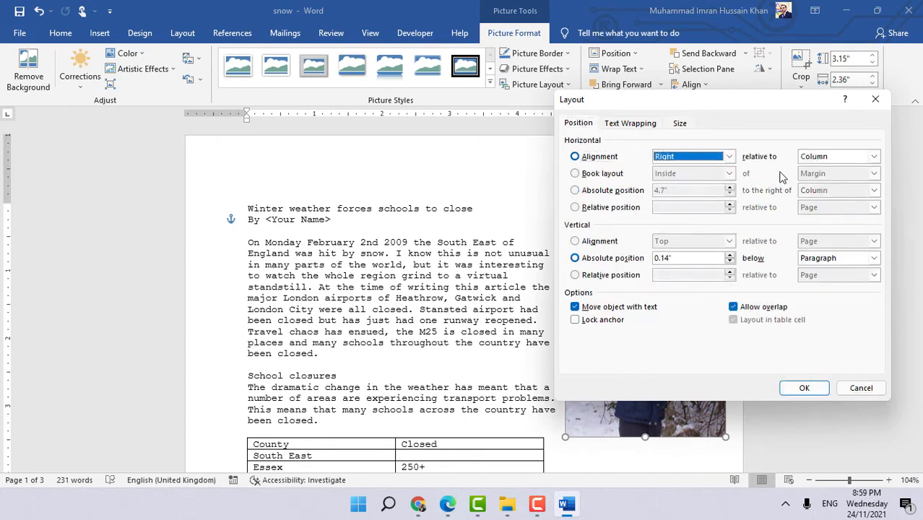
{"action": "left_click", "coordinate": [846, 157]}
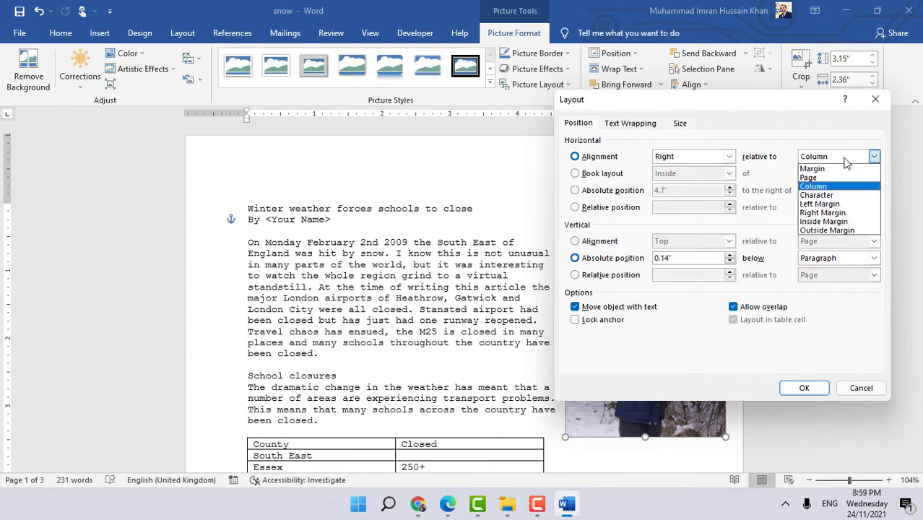
{"action": "left_click", "coordinate": [821, 213]}
{"action": "left_click", "coordinate": [808, 388]}
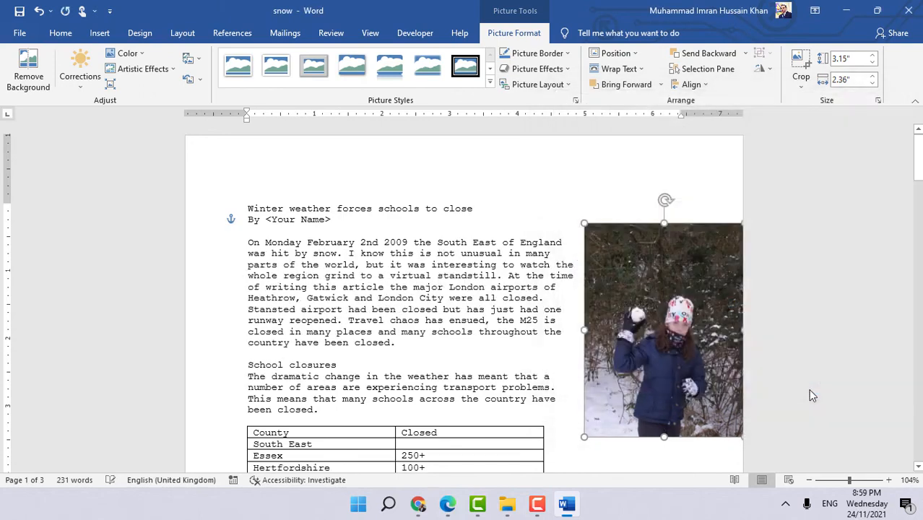
- Nudge the snowball image up level with the top of the first paragraph
{"action": "left_click_drag", "start_coordinate": [645, 295], "coordinate": [648, 286]}
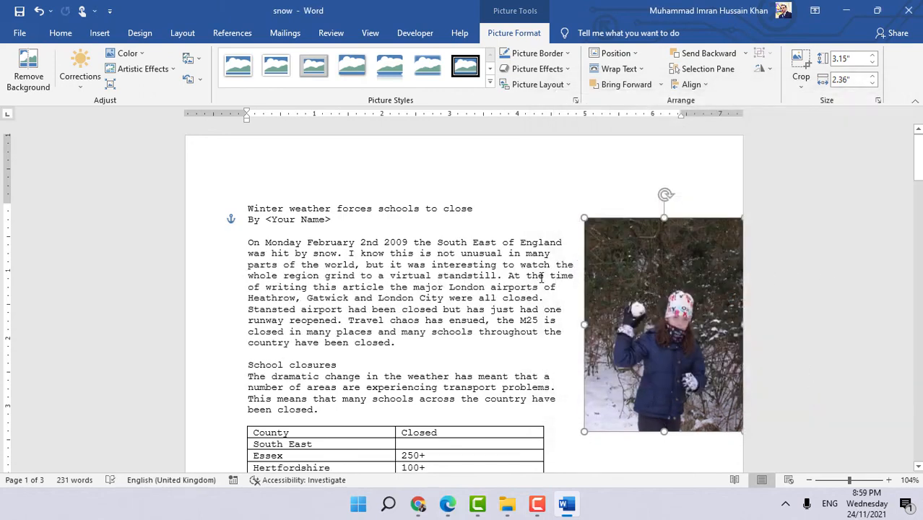
{"action": "scroll", "coordinate": [727, 360], "scroll_direction": "down", "scroll_amount": 5}
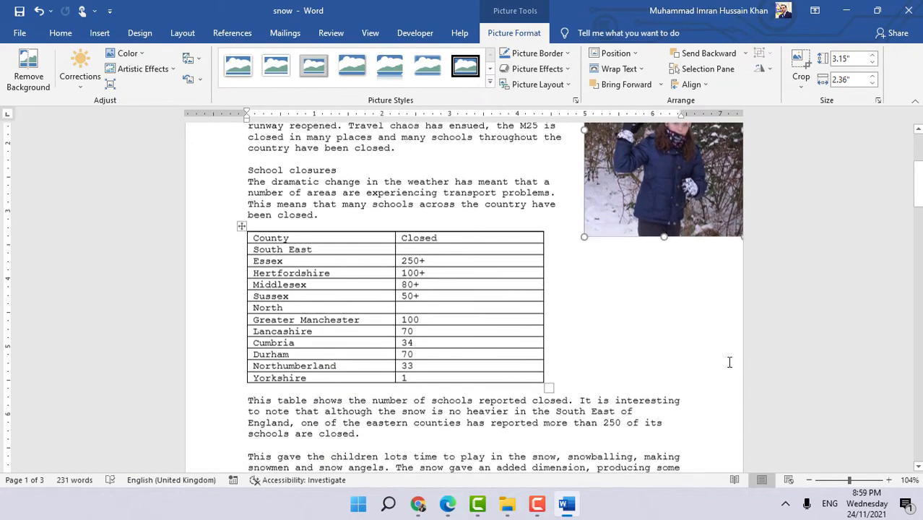
- Review the Task 12b instructions in the ICT book PDF
{"action": "left_click", "coordinate": [418, 503]}
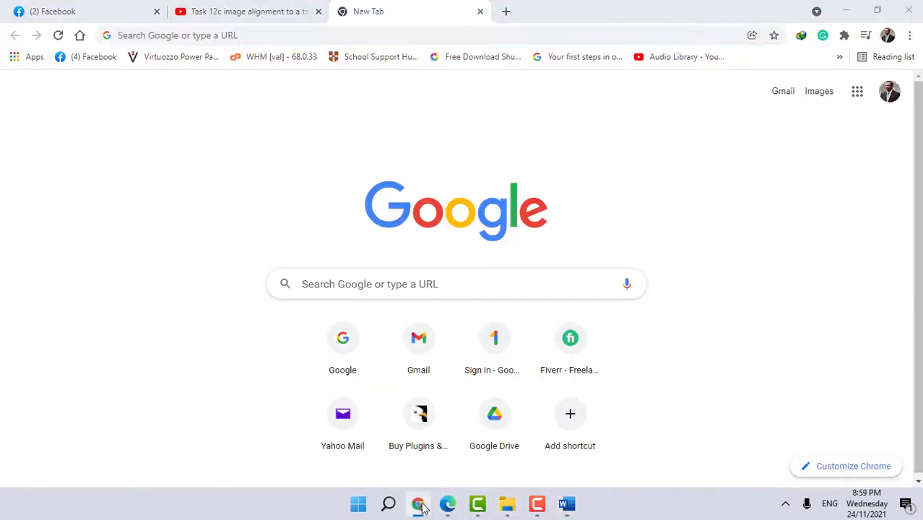
{"action": "left_click", "coordinate": [447, 503]}
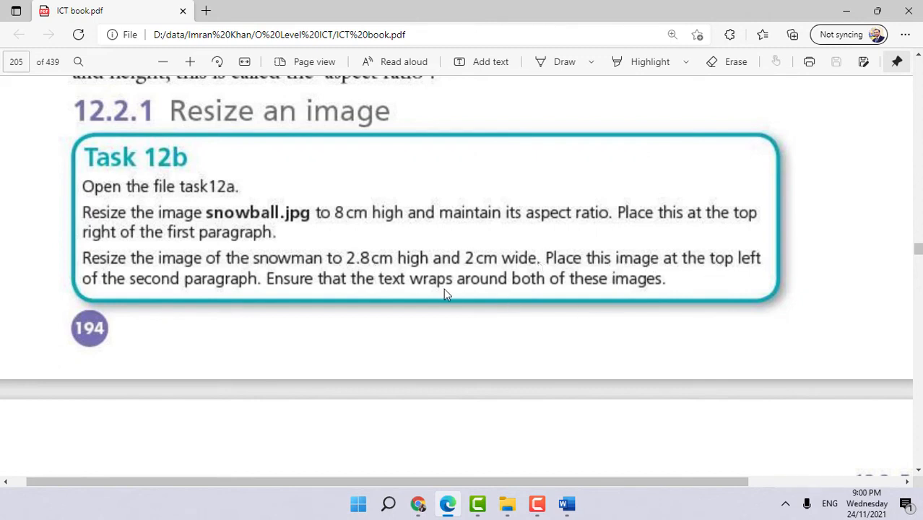
{"action": "left_click", "coordinate": [566, 504]}
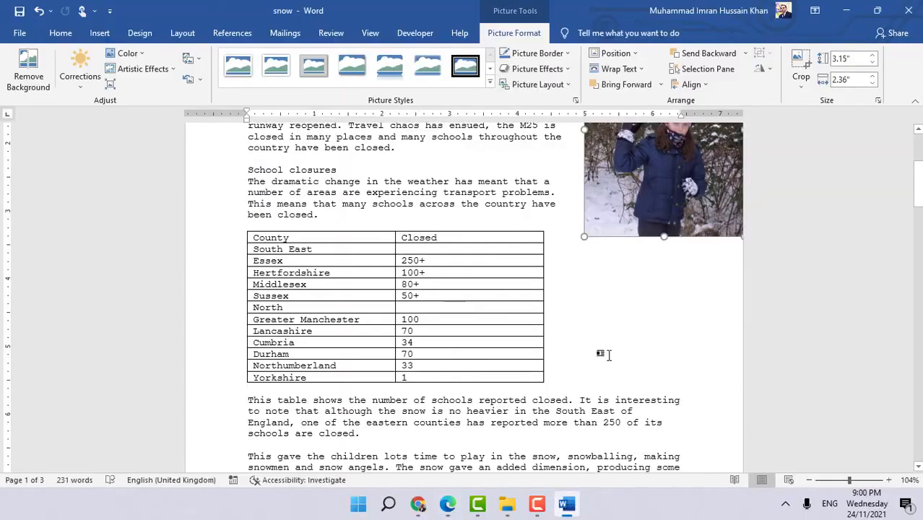
- Start a new empty paragraph after the last paragraph of the document
{"action": "scroll", "coordinate": [607, 352], "scroll_direction": "down", "scroll_amount": 5}
{"action": "left_click", "coordinate": [655, 363]}
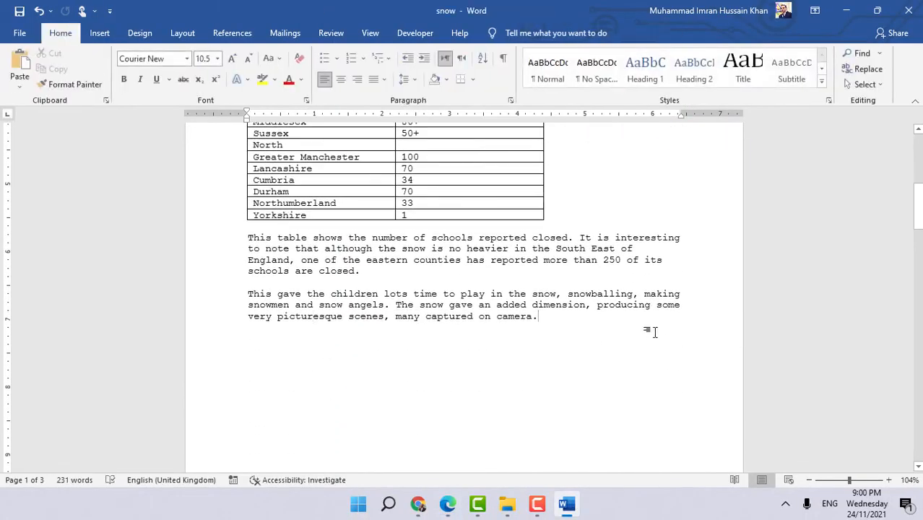
{"action": "key", "text": "Return"}
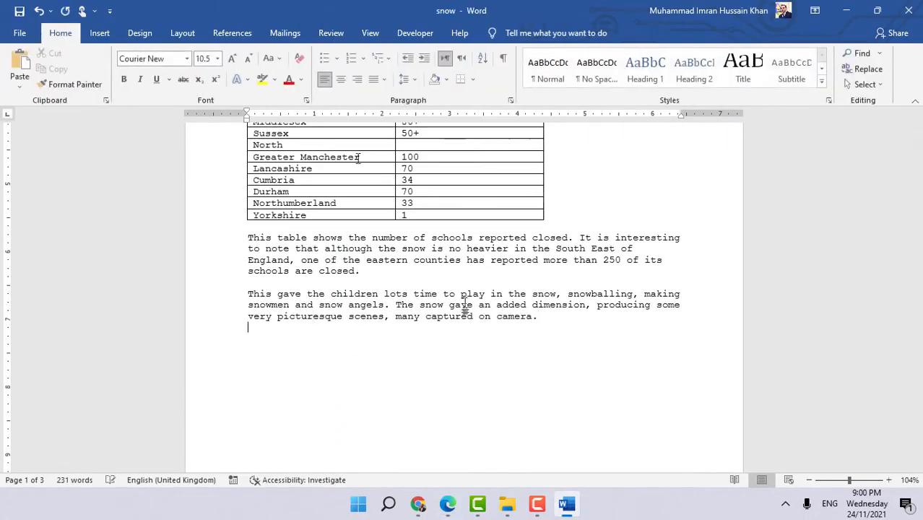
- Insert the snowman picture from the Chapter12 folder
{"action": "left_click", "coordinate": [99, 32]}
{"action": "left_click", "coordinate": [133, 76]}
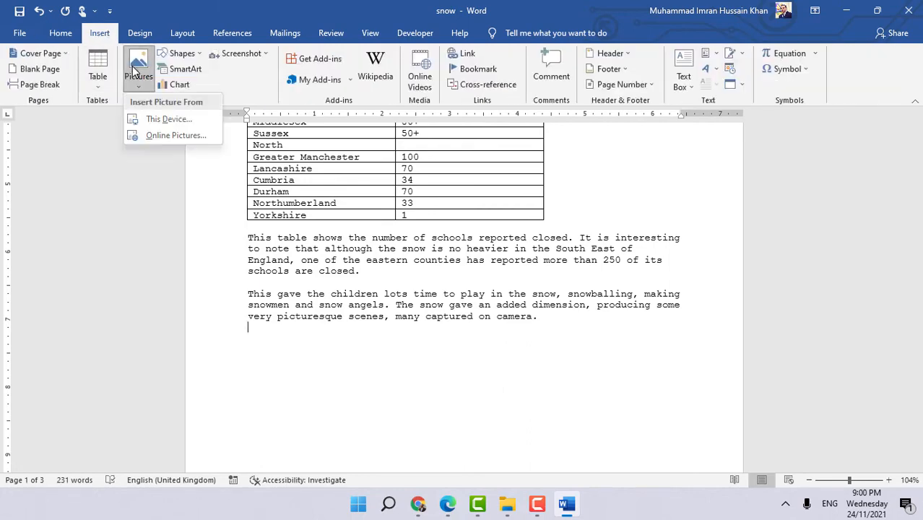
{"action": "left_click", "coordinate": [152, 116]}
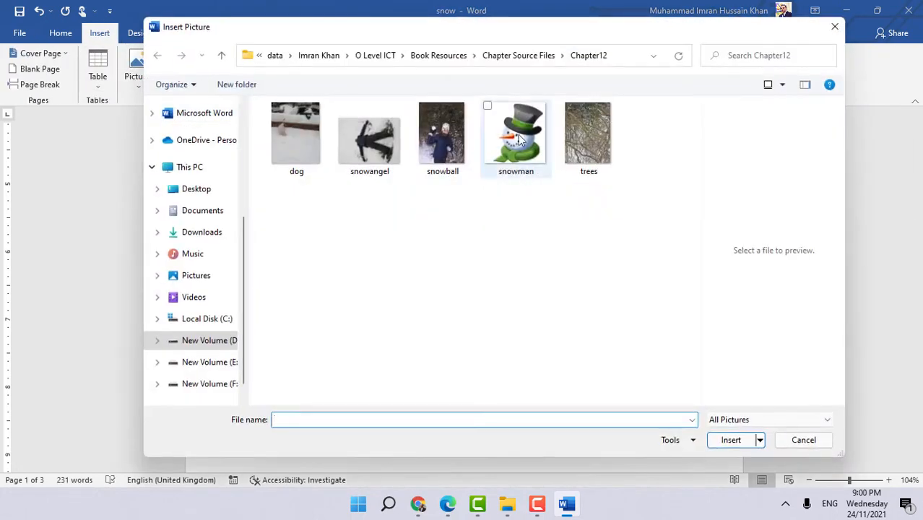
{"action": "left_click", "coordinate": [518, 159]}
{"action": "left_click", "coordinate": [731, 440]}
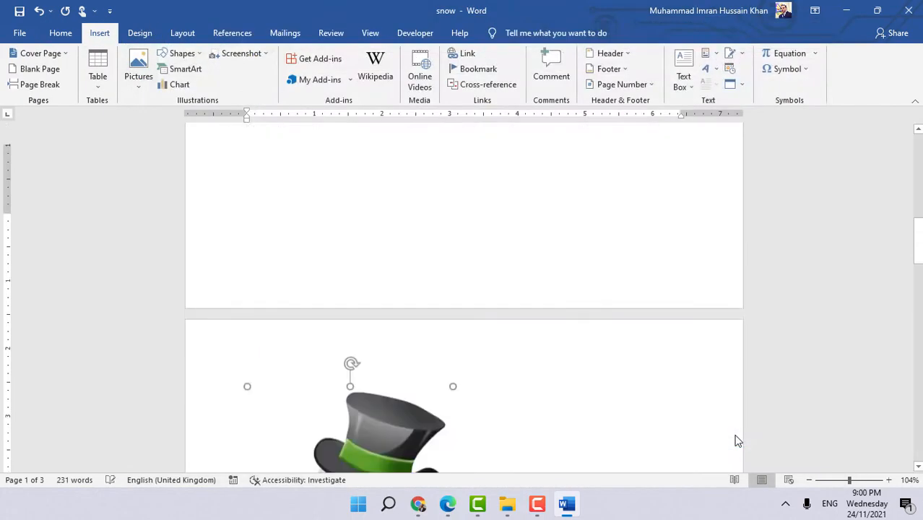
- Read the ICT book's instructions for resizing the snowman image
{"action": "left_click", "coordinate": [447, 503]}
{"action": "scroll", "coordinate": [305, 260], "scroll_direction": "down", "scroll_amount": 5}
{"action": "scroll", "coordinate": [306, 260], "scroll_direction": "down", "scroll_amount": 2}
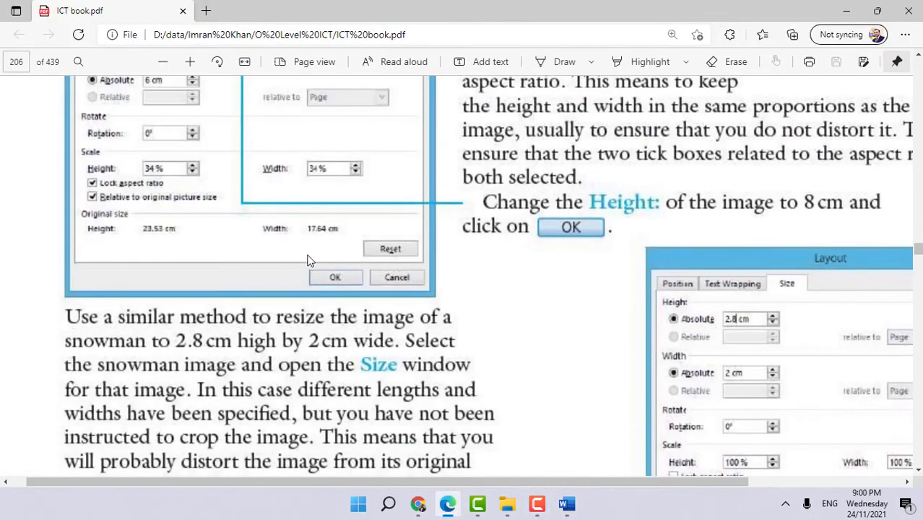
{"action": "scroll", "coordinate": [394, 261], "scroll_direction": "up", "scroll_amount": 2}
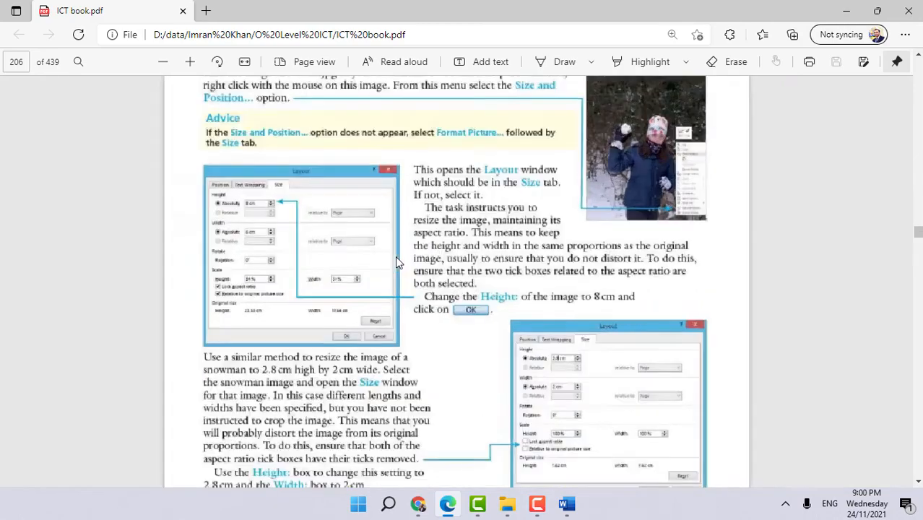
{"action": "scroll", "coordinate": [395, 262], "scroll_direction": "down", "scroll_amount": 10}
{"action": "scroll", "coordinate": [443, 352], "scroll_direction": "up", "scroll_amount": 5}
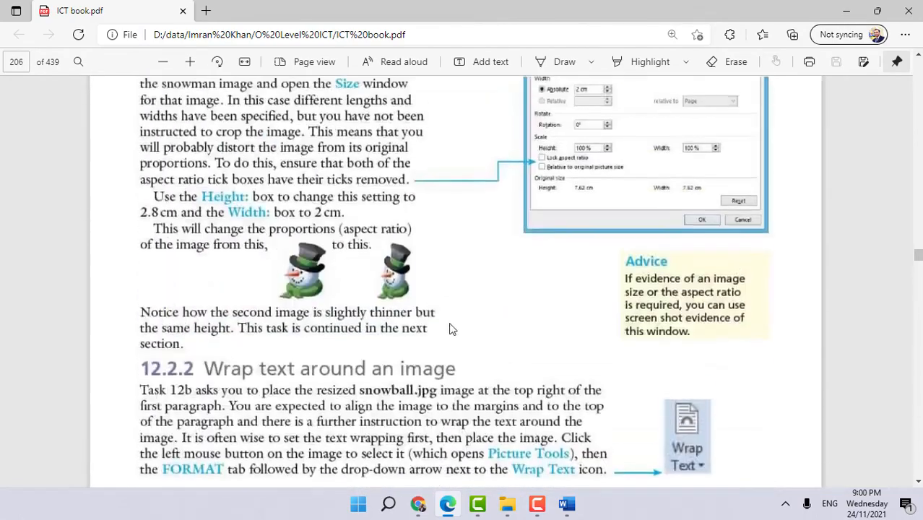
{"action": "scroll", "coordinate": [356, 260], "scroll_direction": "up", "scroll_amount": 1}
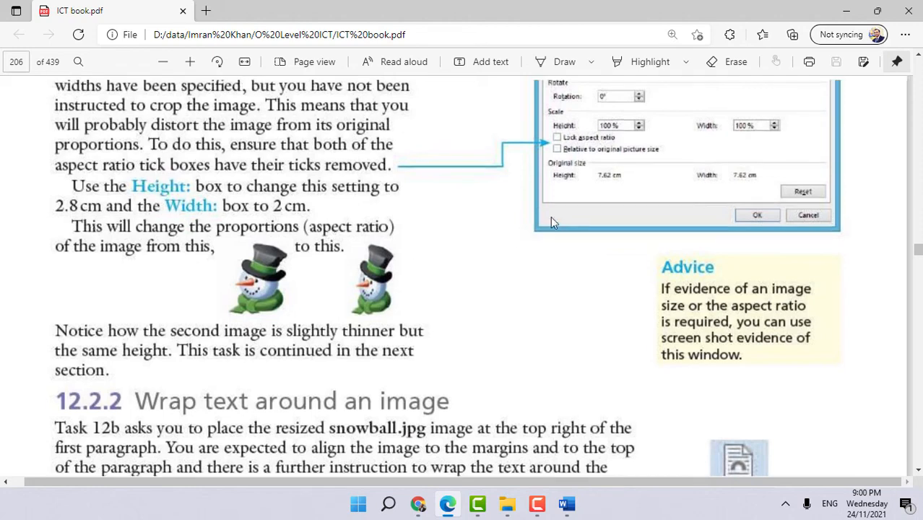
- Open the snowman picture's size settings and set its height to 2.8 cm and width to 2 cm
{"action": "scroll", "coordinate": [567, 214], "scroll_direction": "up", "scroll_amount": 2}
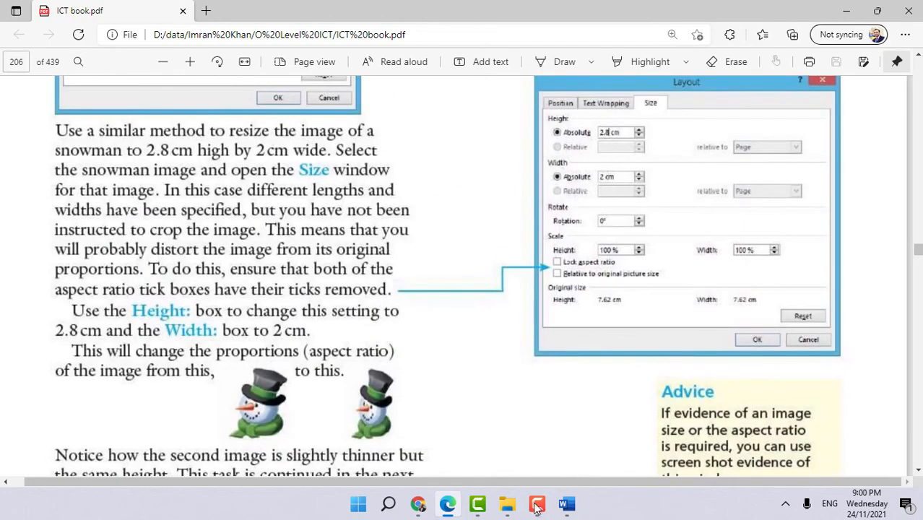
{"action": "left_click", "coordinate": [564, 506]}
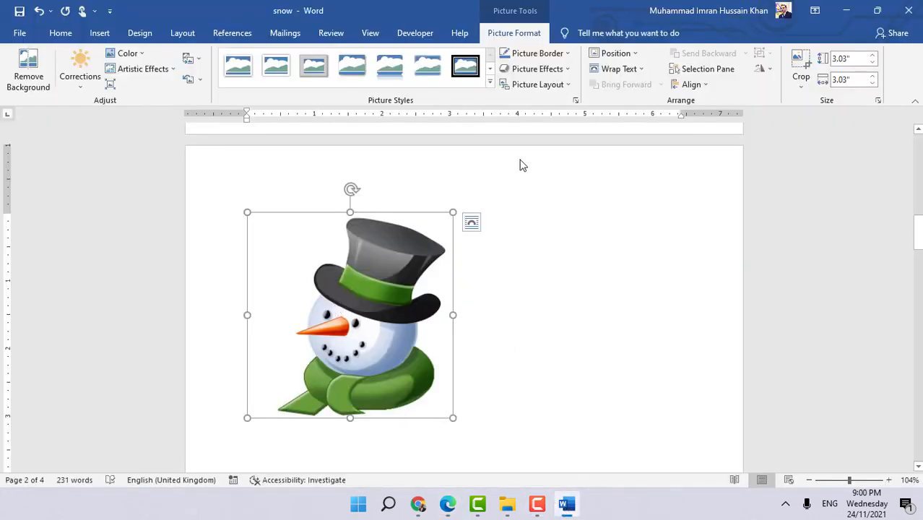
{"action": "left_click", "coordinate": [878, 100]}
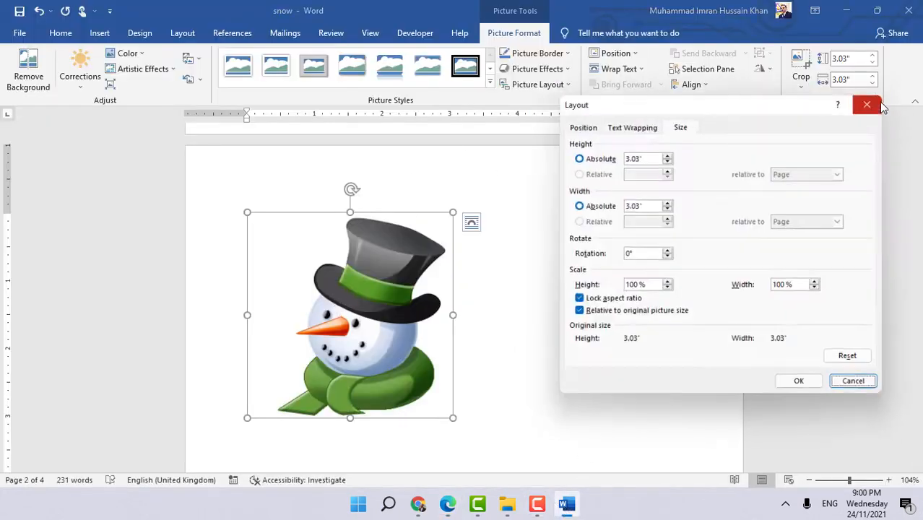
{"action": "left_click_drag", "start_coordinate": [646, 154], "coordinate": [617, 155]}
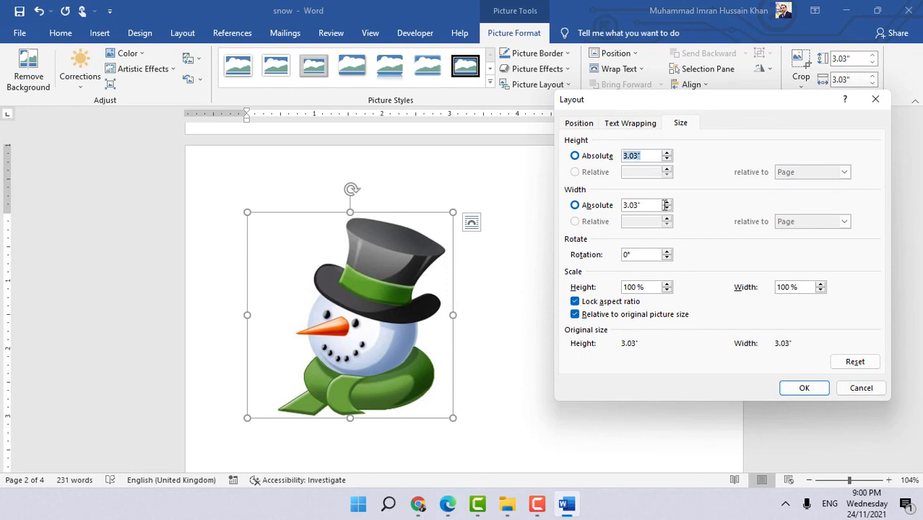
{"action": "type", "text": "2.8"}
{"action": "key", "text": "Tab"}
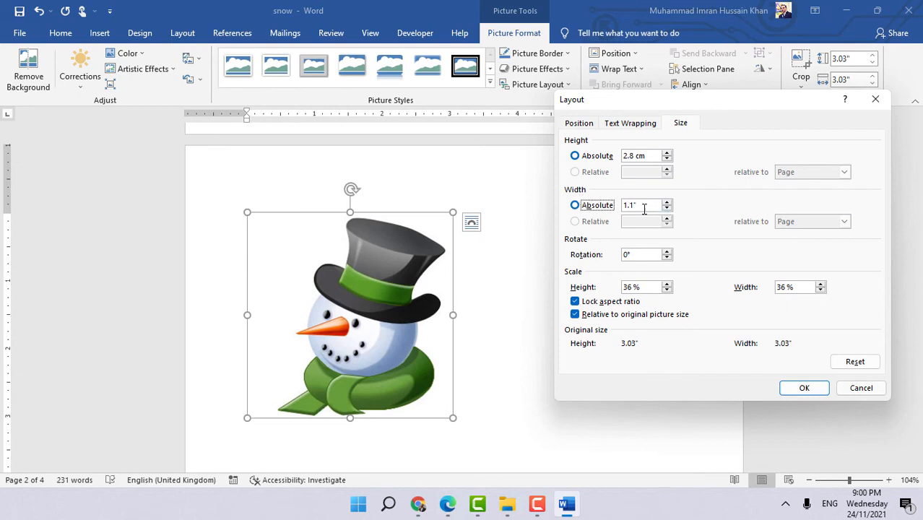
{"action": "key", "text": "Tab"}
{"action": "type", "text": "2 cm"}
{"action": "key", "text": "Tab"}
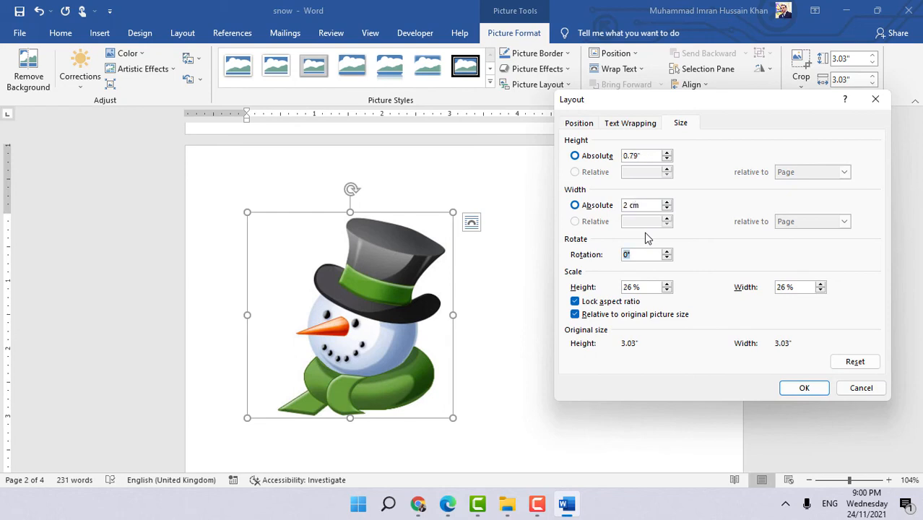
- Untick Lock aspect ratio, re-enter the snowman's height as 2.8 cm, and apply the new size
{"action": "left_click", "coordinate": [646, 205]}
{"action": "left_click", "coordinate": [576, 303]}
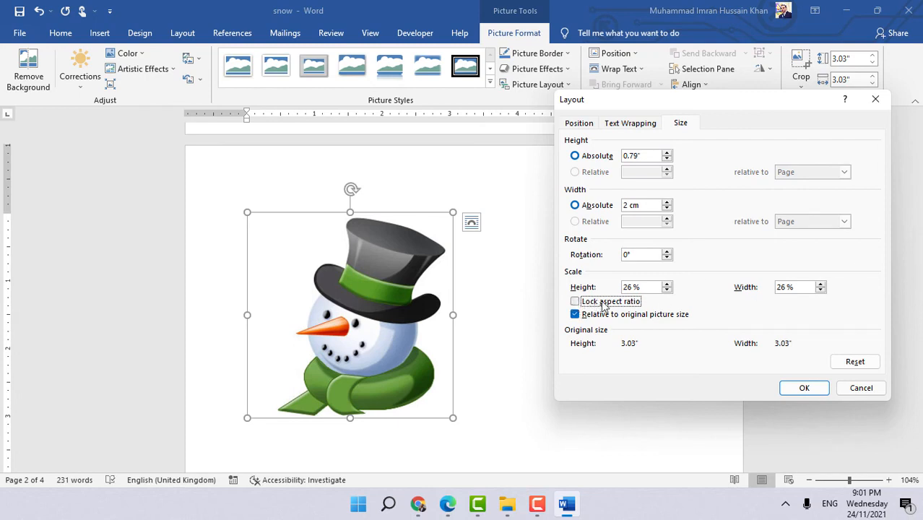
{"action": "left_click_drag", "start_coordinate": [652, 156], "coordinate": [616, 157]}
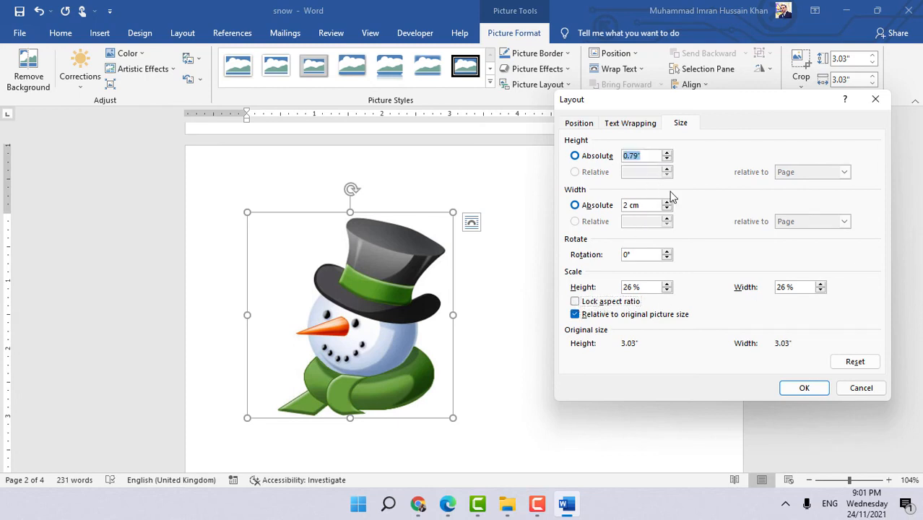
{"action": "type", "text": "2.8"}
{"action": "key", "text": "Tab"}
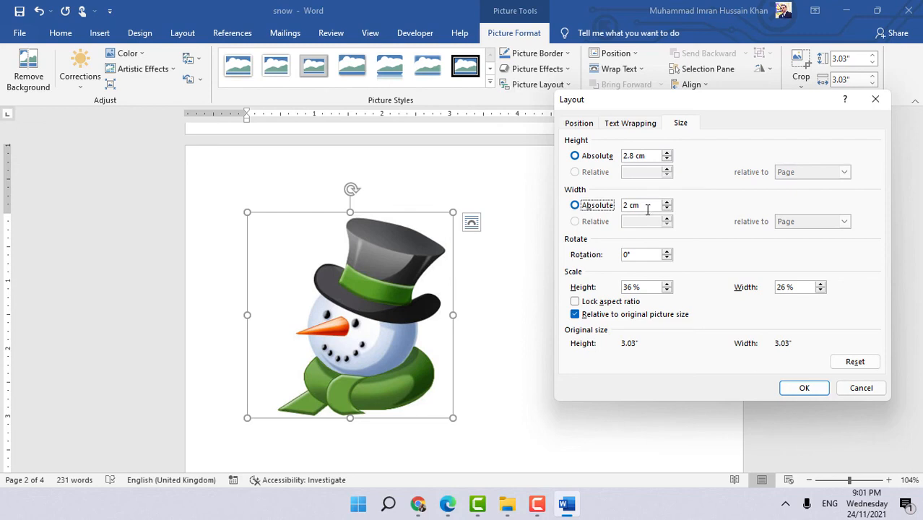
{"action": "left_click", "coordinate": [648, 208]}
{"action": "left_click", "coordinate": [804, 388]}
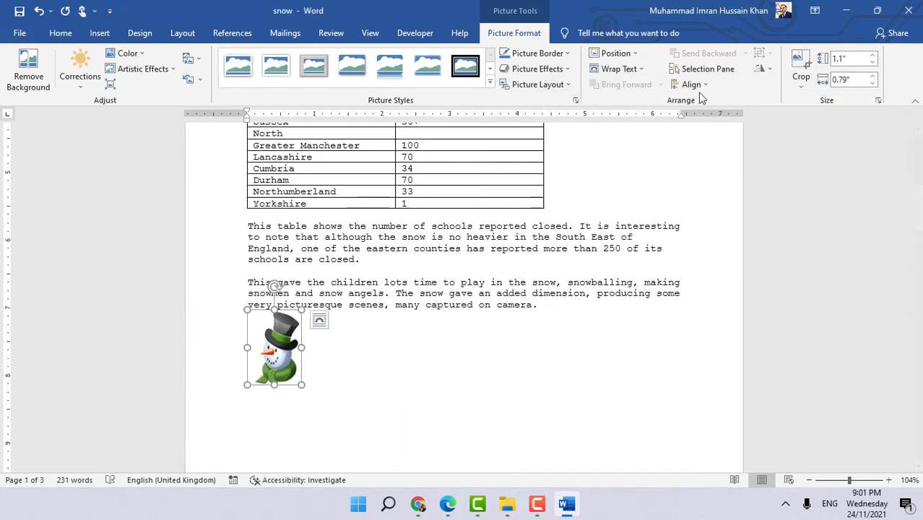
- Set the snowman's text wrapping to Square and move it up beside the first paragraph below the table
{"action": "left_click", "coordinate": [638, 69]}
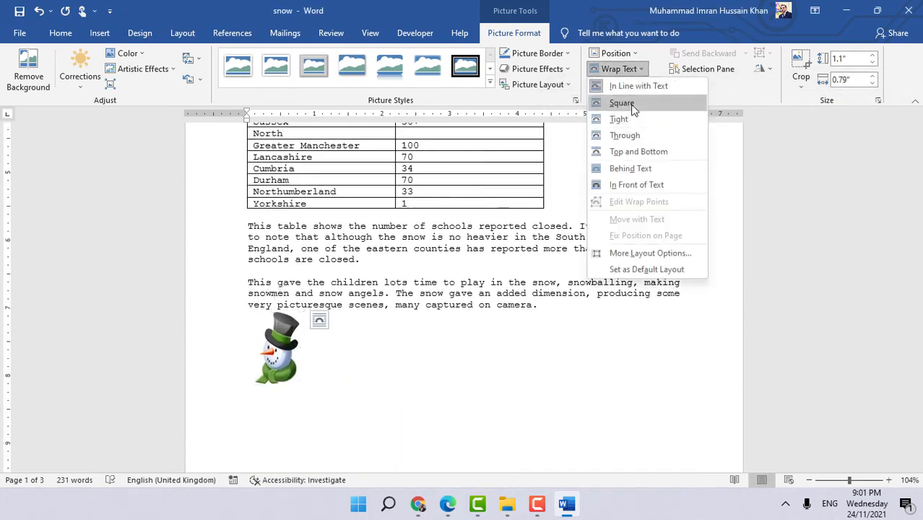
{"action": "left_click", "coordinate": [627, 103]}
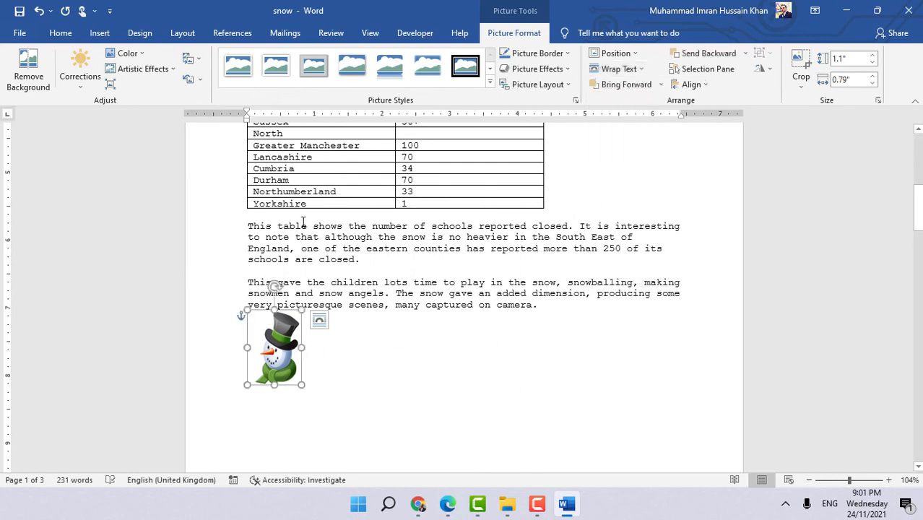
{"action": "left_click_drag", "start_coordinate": [268, 337], "coordinate": [263, 247]}
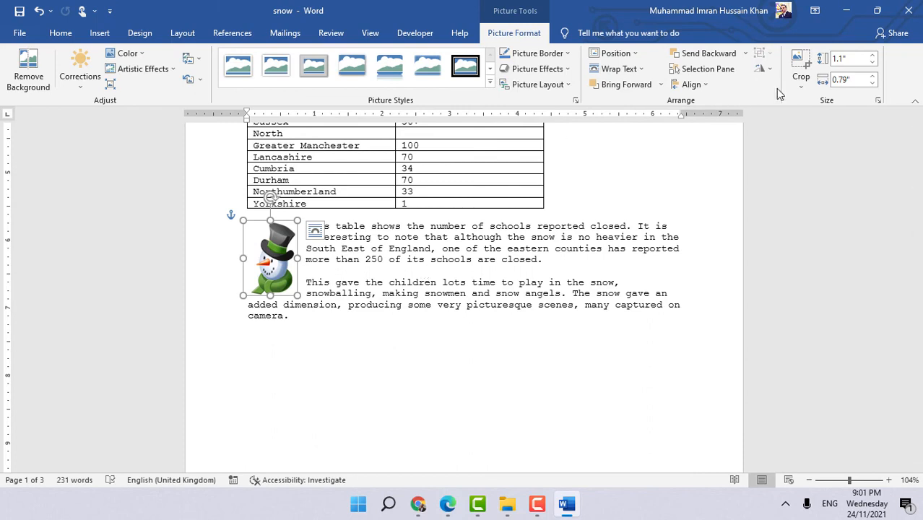
- Align the snowman horizontally to the left relative to the left margin in its layout position settings
{"action": "left_click", "coordinate": [878, 103]}
{"action": "left_click", "coordinate": [575, 125]}
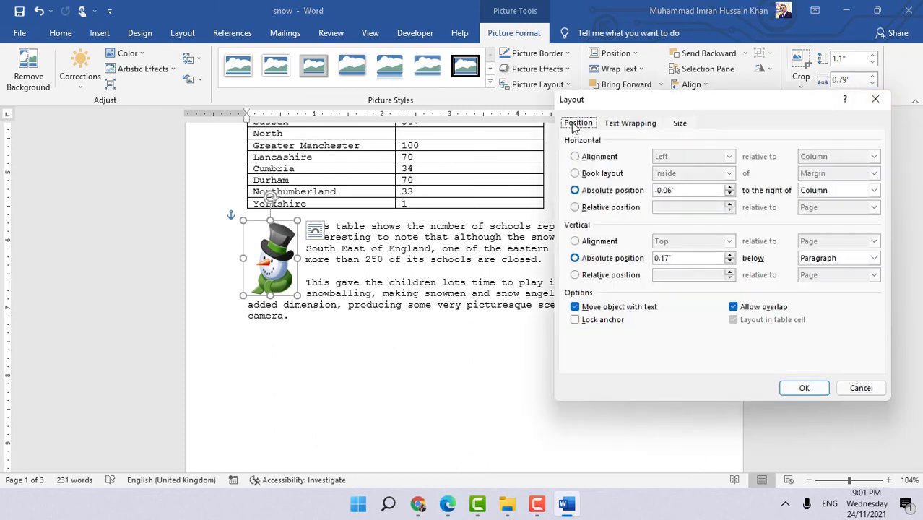
{"action": "left_click", "coordinate": [618, 159]}
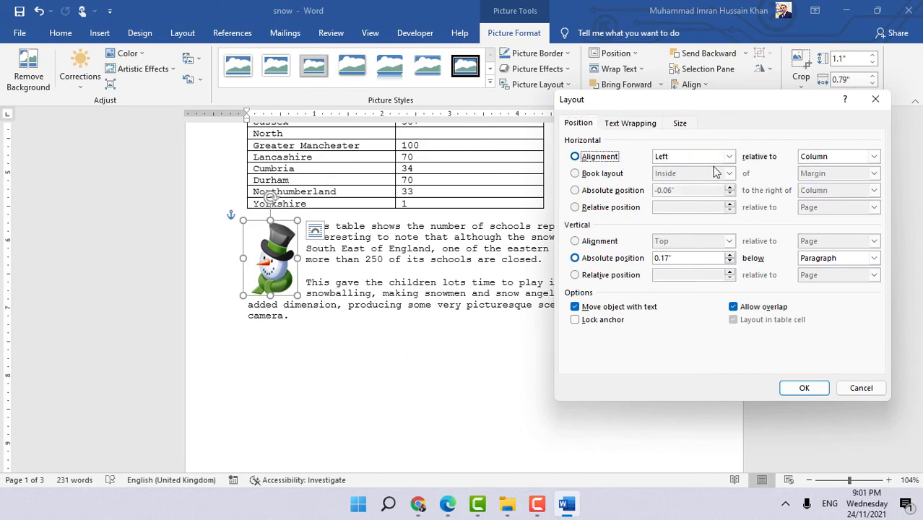
{"action": "left_click", "coordinate": [826, 159]}
{"action": "left_click", "coordinate": [823, 204]}
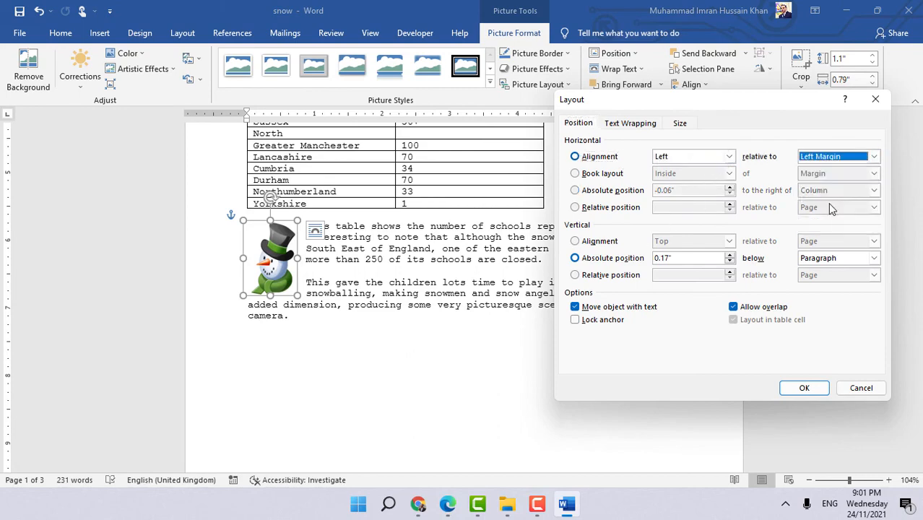
{"action": "left_click", "coordinate": [806, 385]}
{"action": "left_click", "coordinate": [348, 317]}
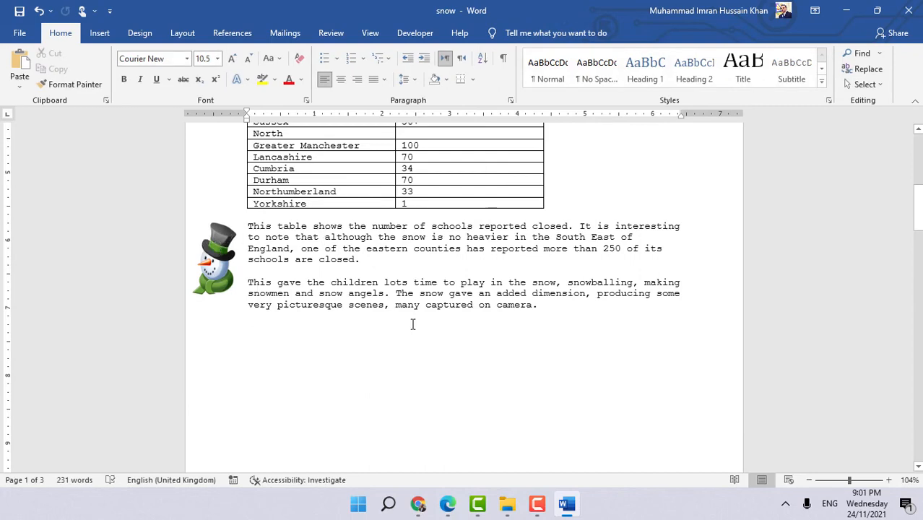
- Read the ICT book's Task 12b instructions on wrapping text around an image
{"action": "left_click", "coordinate": [447, 503]}
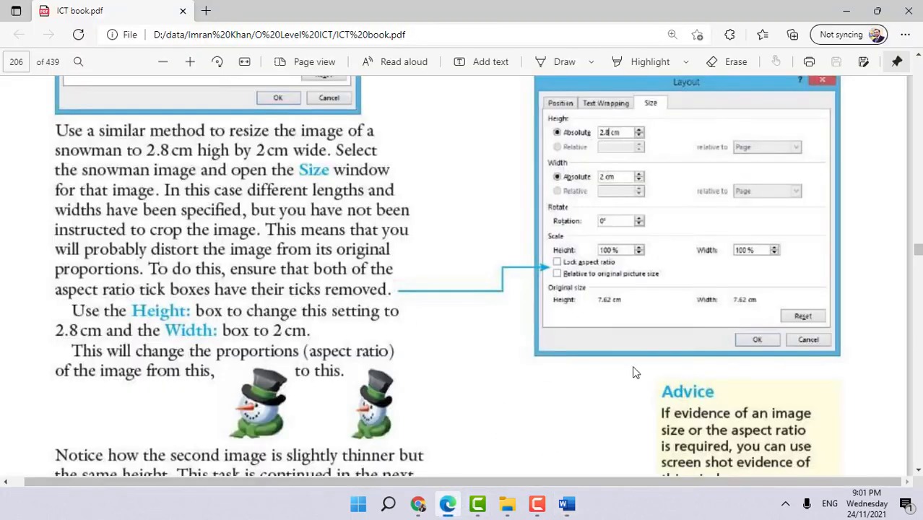
{"action": "scroll", "coordinate": [704, 311], "scroll_direction": "down", "scroll_amount": 5}
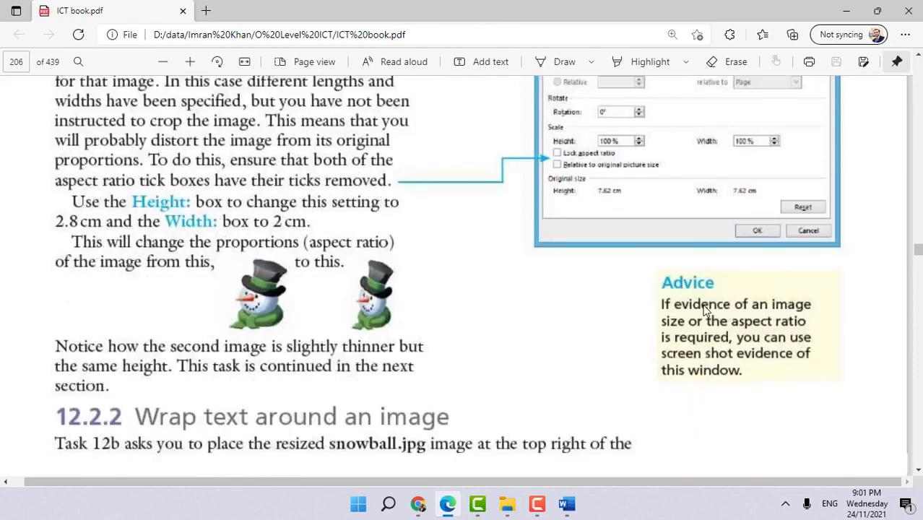
{"action": "scroll", "coordinate": [706, 311], "scroll_direction": "up", "scroll_amount": 2}
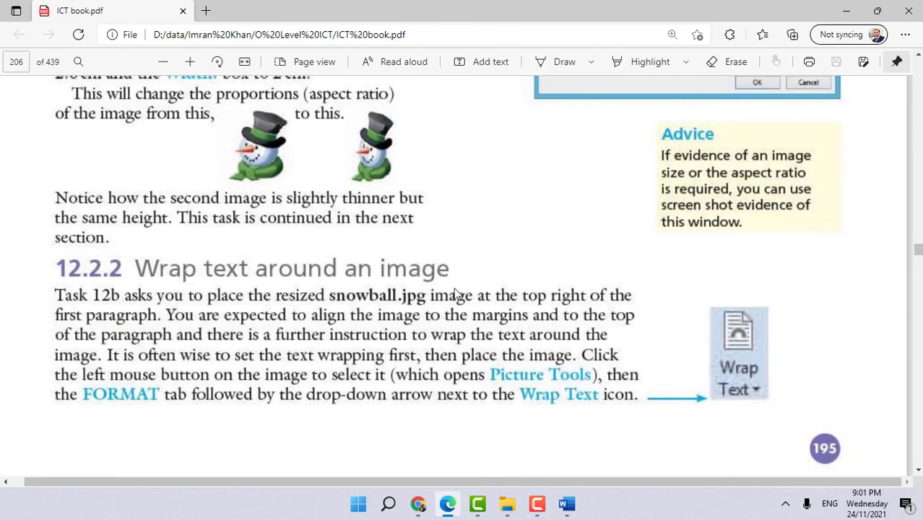
{"action": "scroll", "coordinate": [727, 373], "scroll_direction": "down", "scroll_amount": 6}
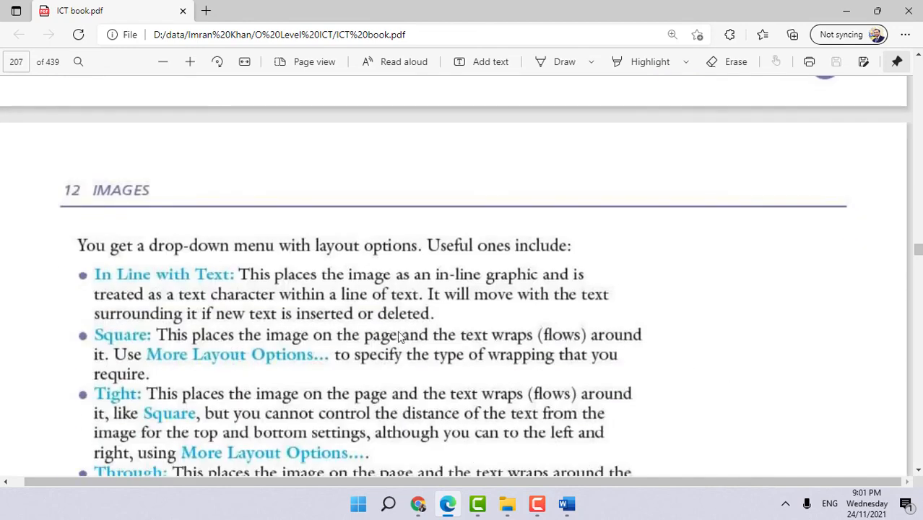
{"action": "scroll", "coordinate": [399, 336], "scroll_direction": "down", "scroll_amount": 3}
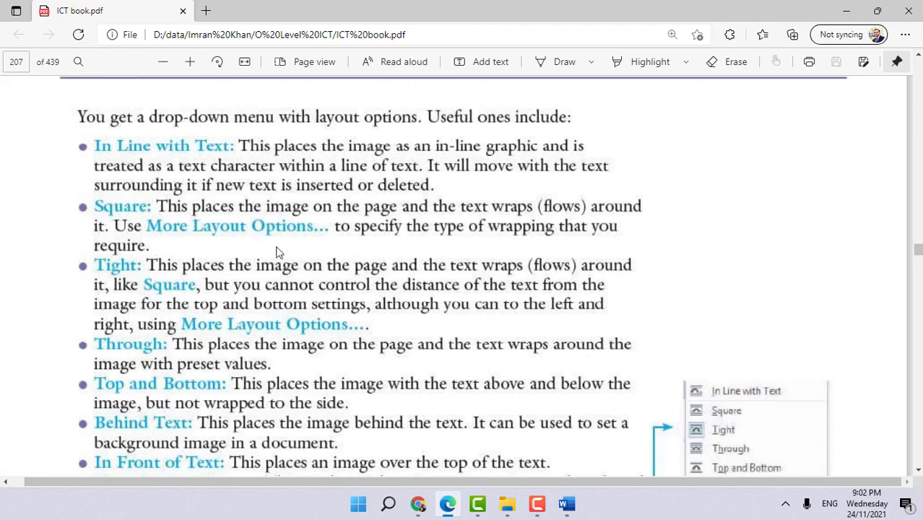
{"action": "scroll", "coordinate": [426, 303], "scroll_direction": "down", "scroll_amount": 5}
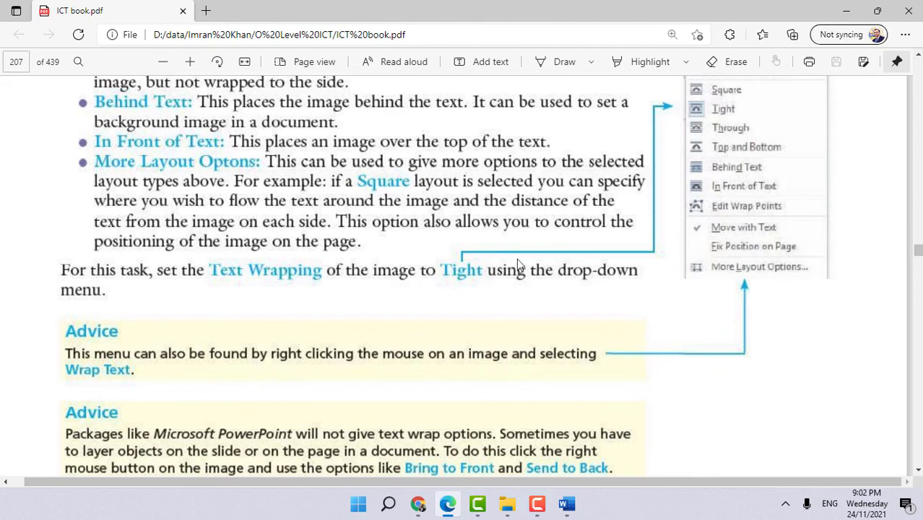
{"action": "scroll", "coordinate": [578, 231], "scroll_direction": "up", "scroll_amount": 1}
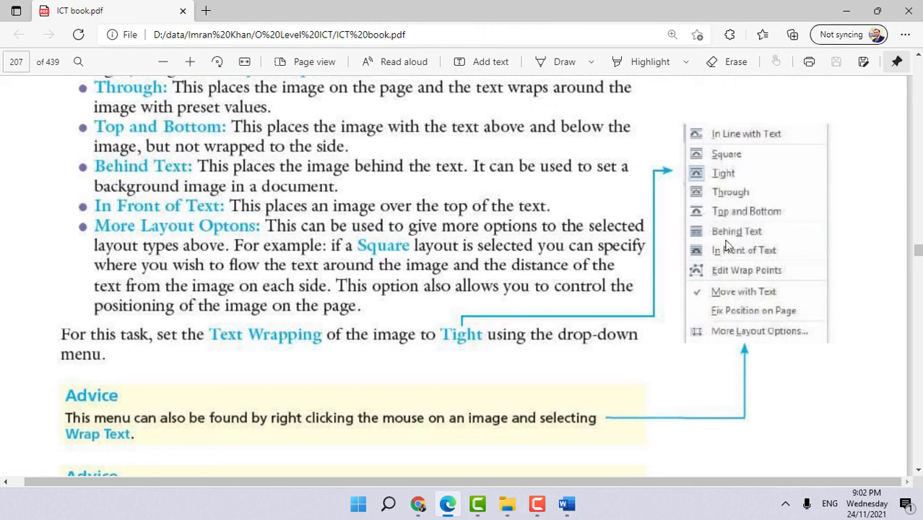
{"action": "scroll", "coordinate": [629, 339], "scroll_direction": "down", "scroll_amount": 5}
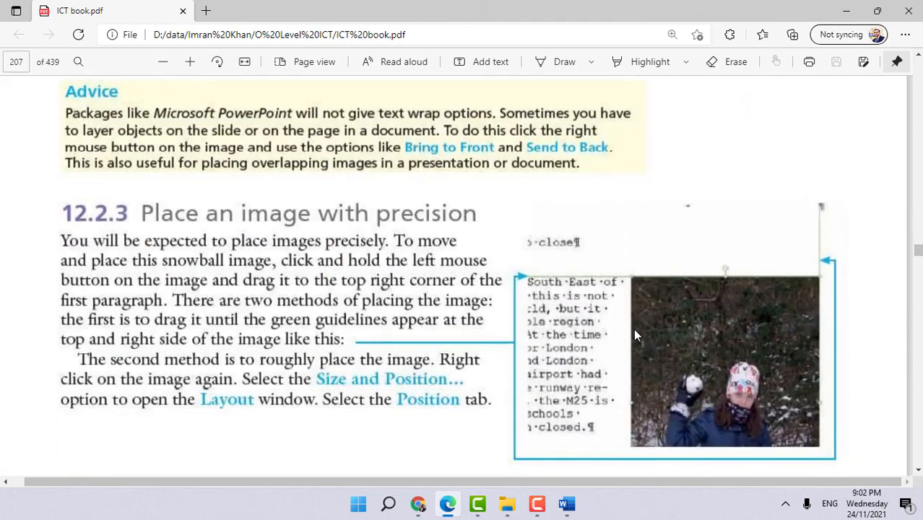
{"action": "scroll", "coordinate": [415, 211], "scroll_direction": "up", "scroll_amount": 2}
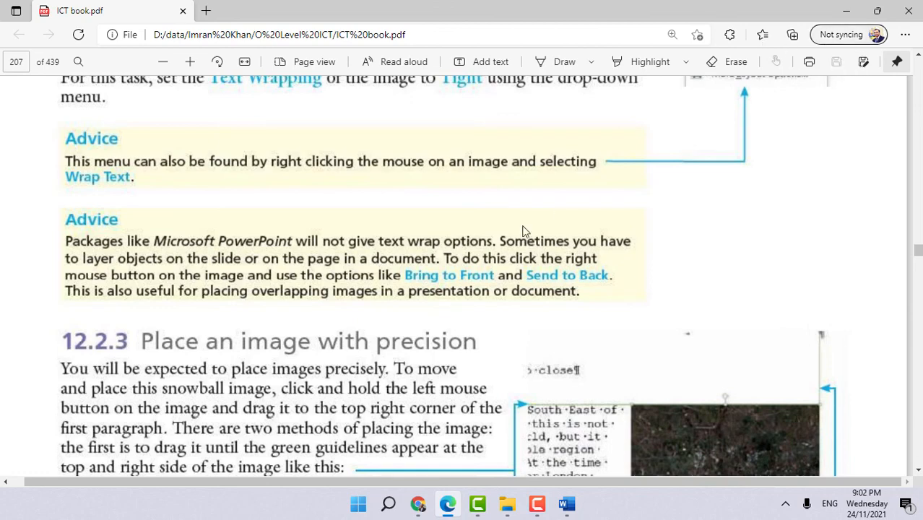
{"action": "scroll", "coordinate": [524, 230], "scroll_direction": "up", "scroll_amount": 4}
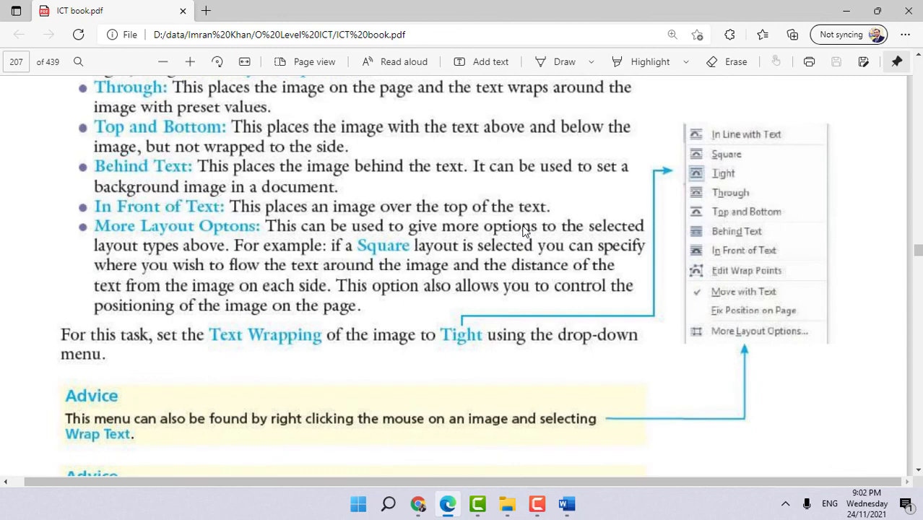
{"action": "scroll", "coordinate": [524, 230], "scroll_direction": "up", "scroll_amount": 3}
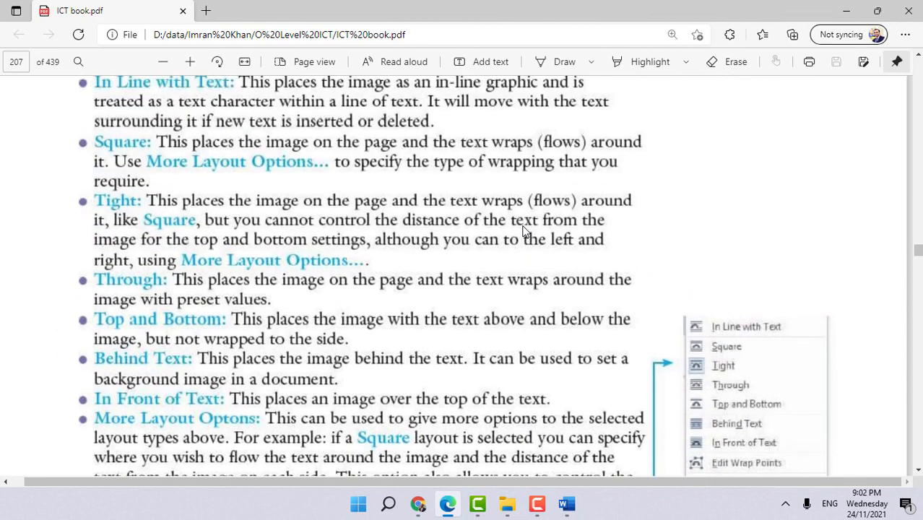